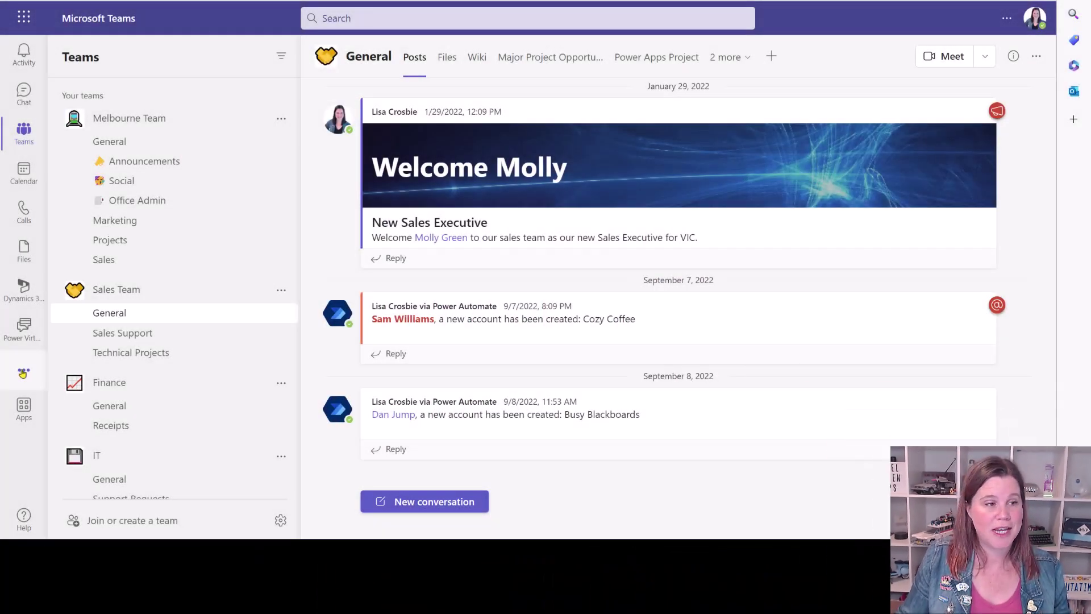
Open and pin the Approvals app, then check the Sent and Received approval lists.
{"action": "left_click", "coordinate": [22, 373]}
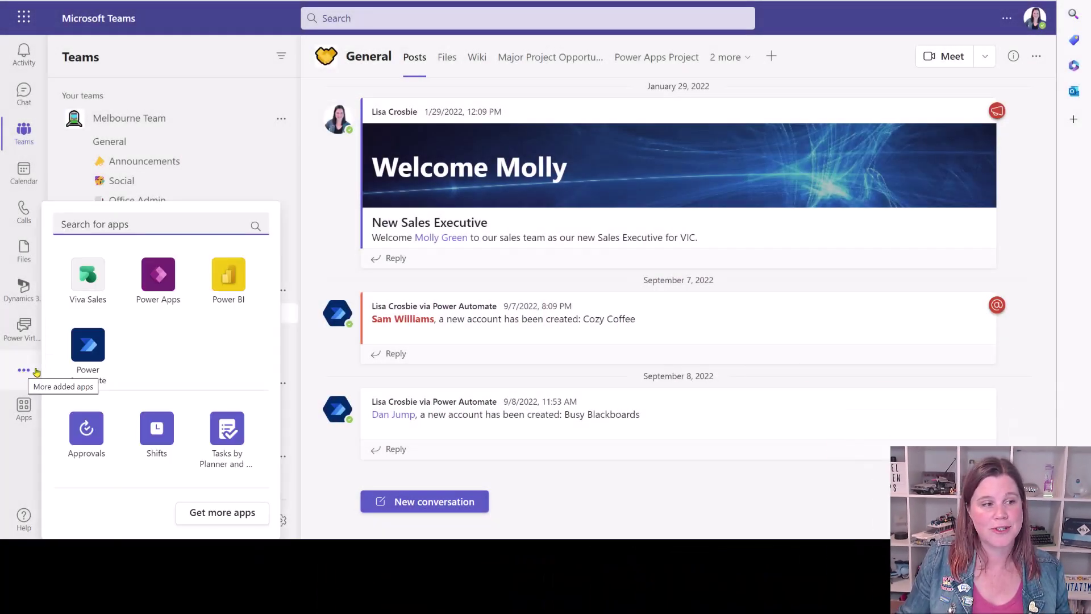
{"action": "left_click", "coordinate": [87, 434]}
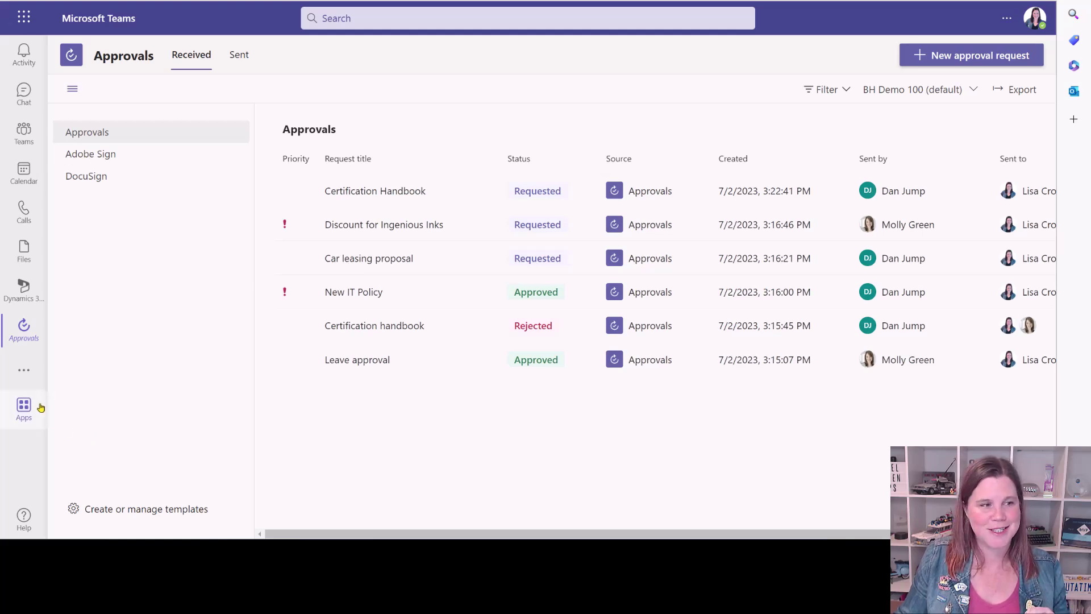
{"action": "right_click", "coordinate": [24, 328]}
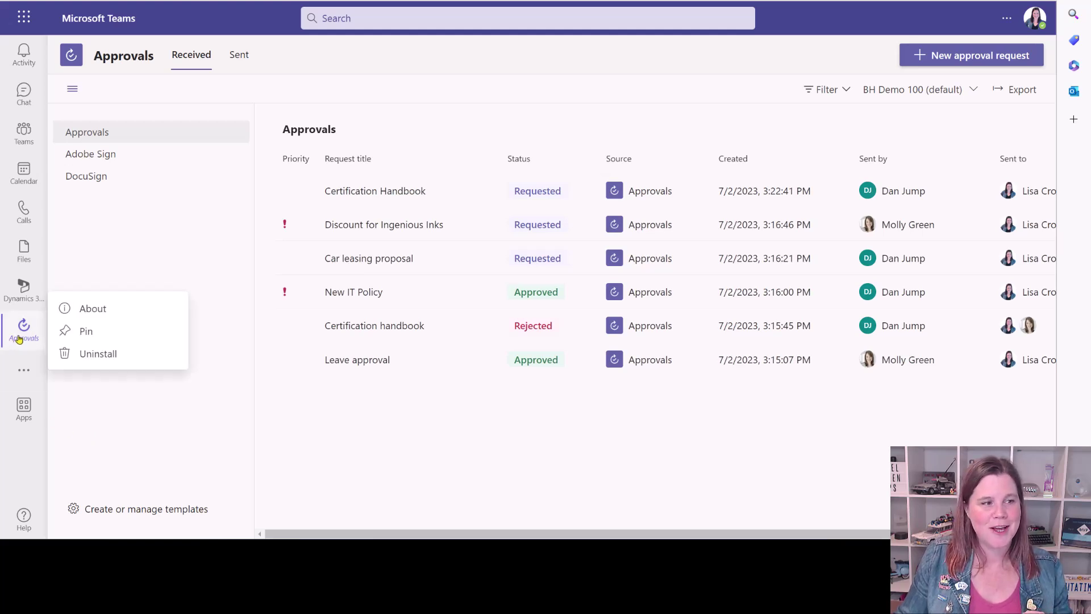
{"action": "left_click", "coordinate": [83, 335]}
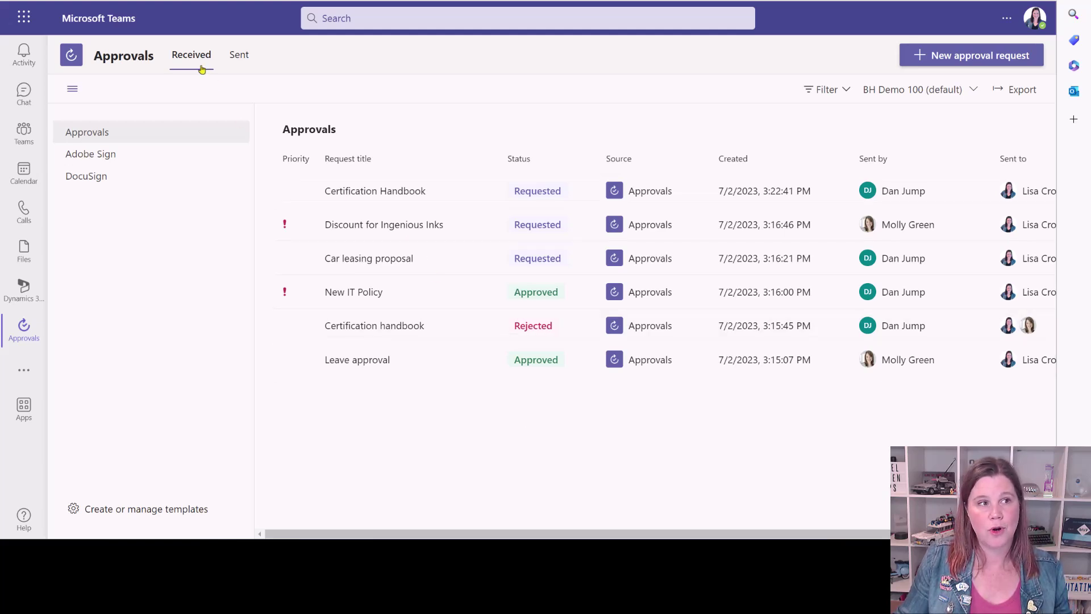
{"action": "left_click", "coordinate": [234, 57]}
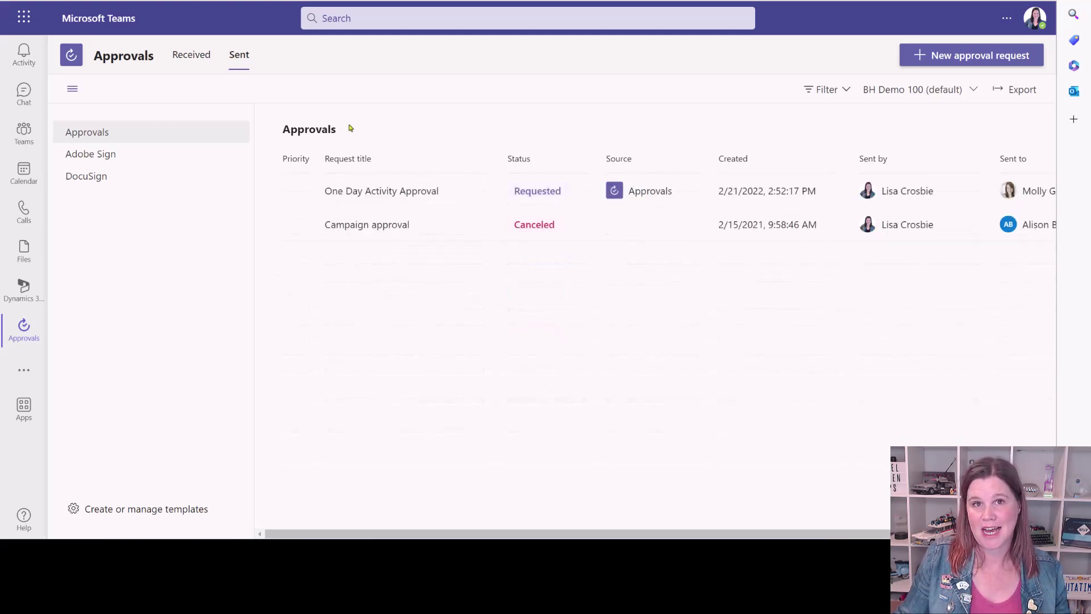
{"action": "left_click", "coordinate": [187, 55]}
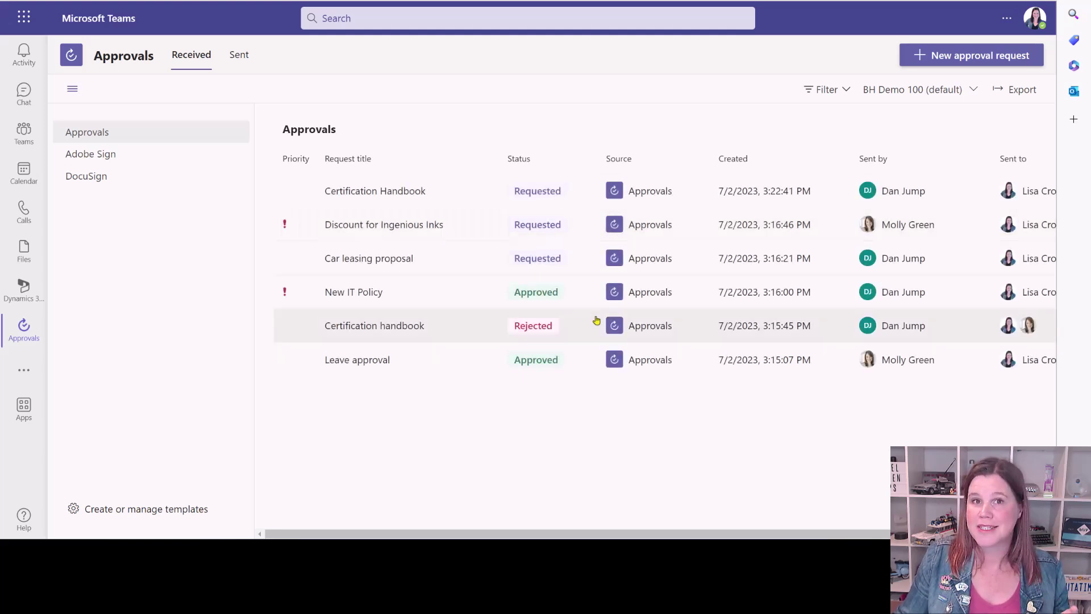
Approve the Certification Handbook request with the comment 'Looks good'.
{"action": "left_click", "coordinate": [419, 198]}
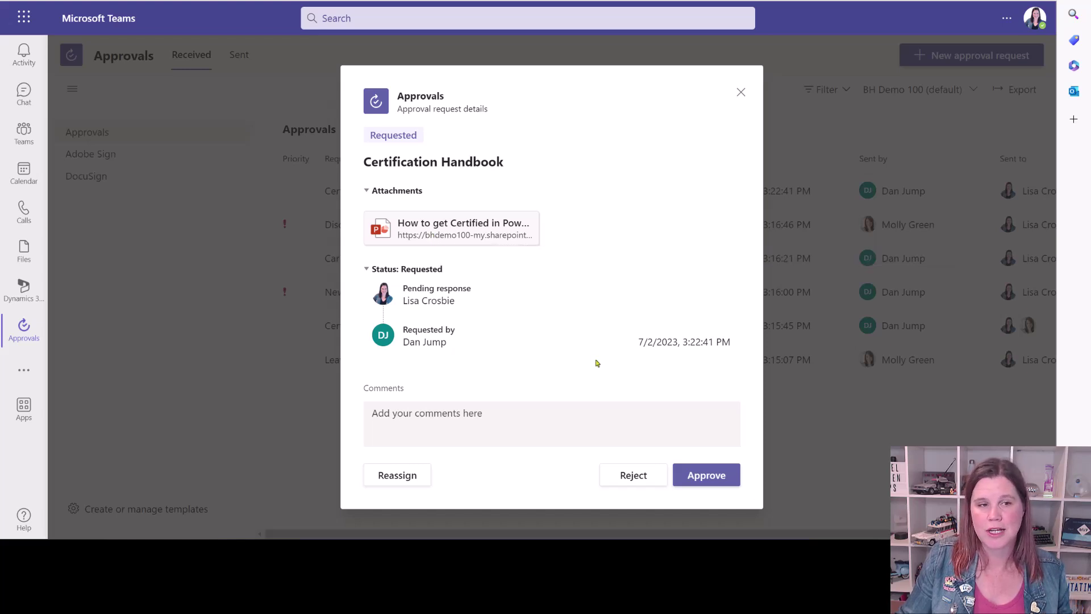
{"action": "left_click", "coordinate": [551, 413]}
{"action": "type", "text": "Looks likegood"}
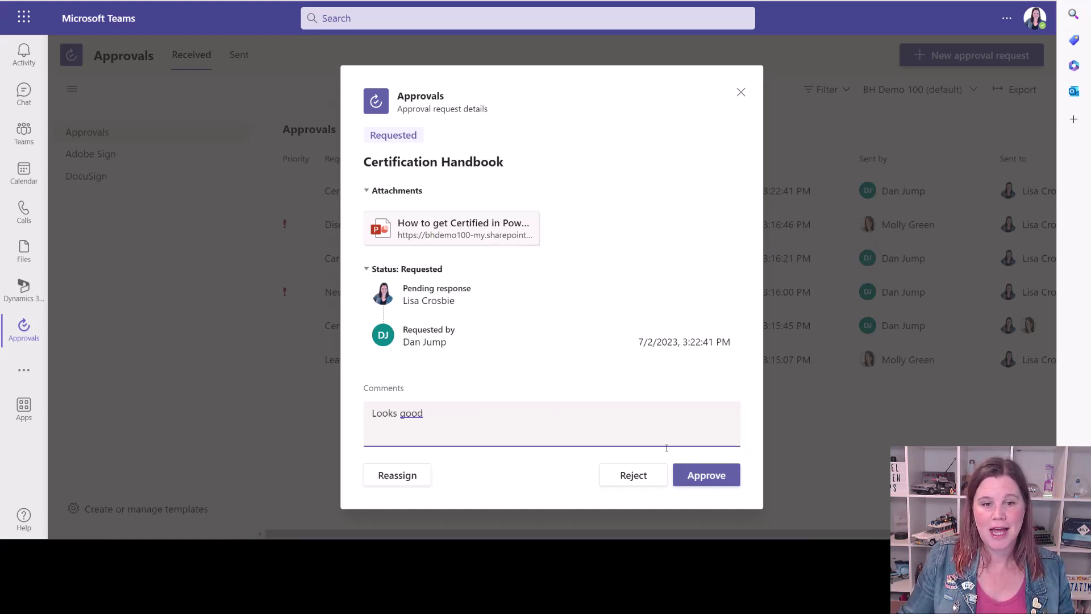
{"action": "left_click", "coordinate": [687, 480]}
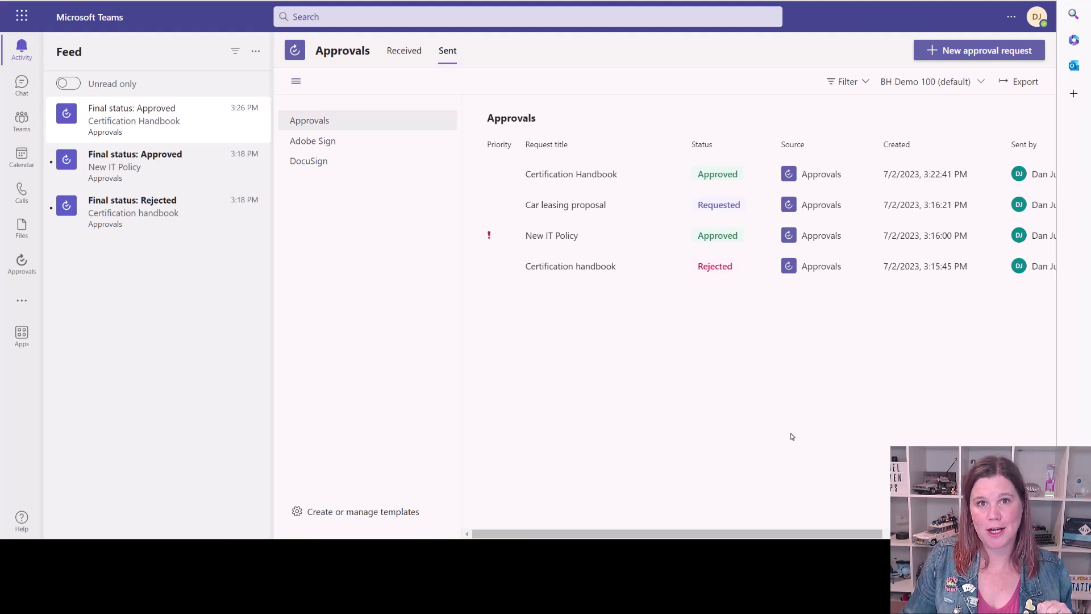
Start a Basic approval request named 'Departmental Lunch'.
{"action": "left_click", "coordinate": [946, 53]}
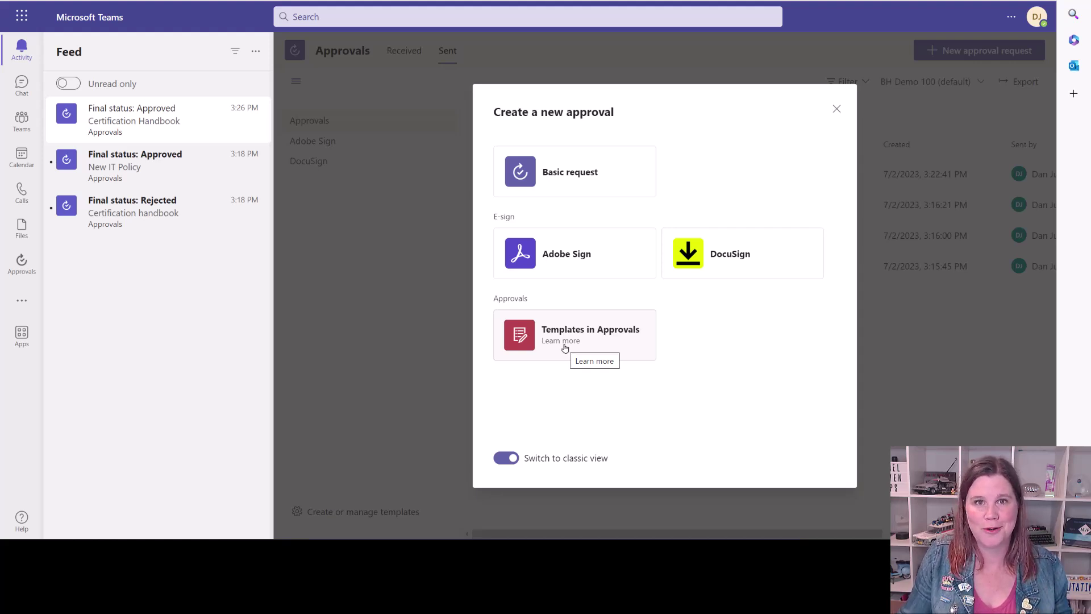
{"action": "left_click", "coordinate": [562, 181]}
{"action": "left_click", "coordinate": [576, 184]}
{"action": "type", "text": "D"}
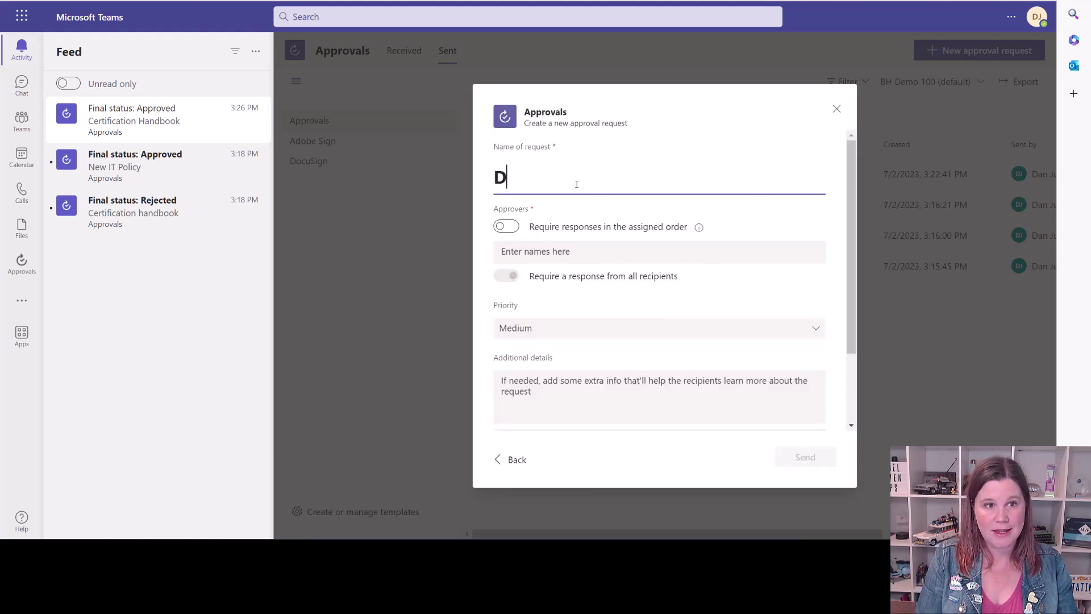
{"action": "type", "text": "epartmen"}
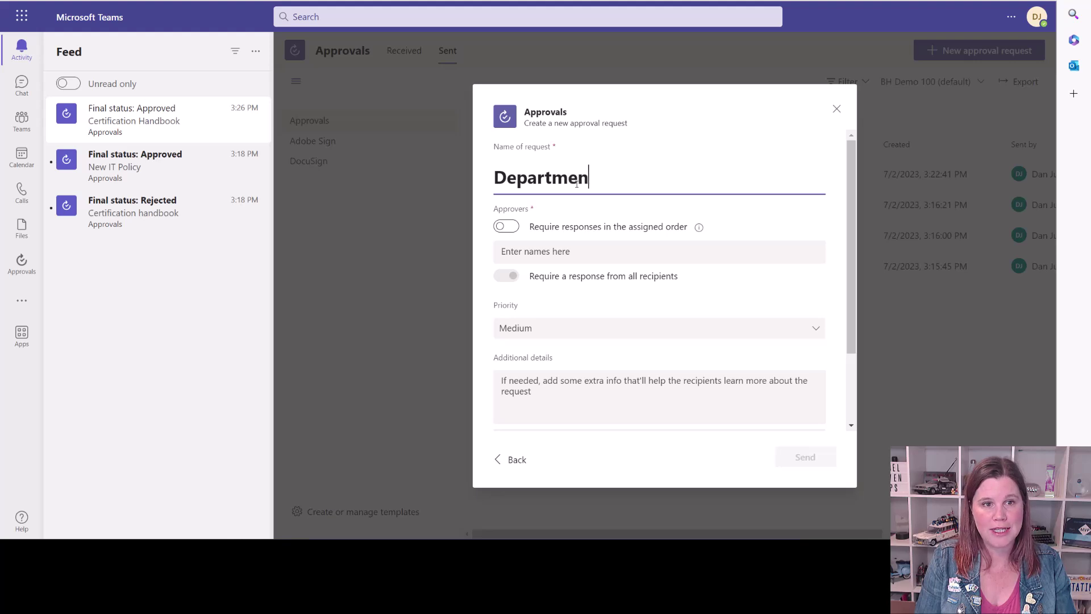
{"action": "type", "text": "tal Lunch"}
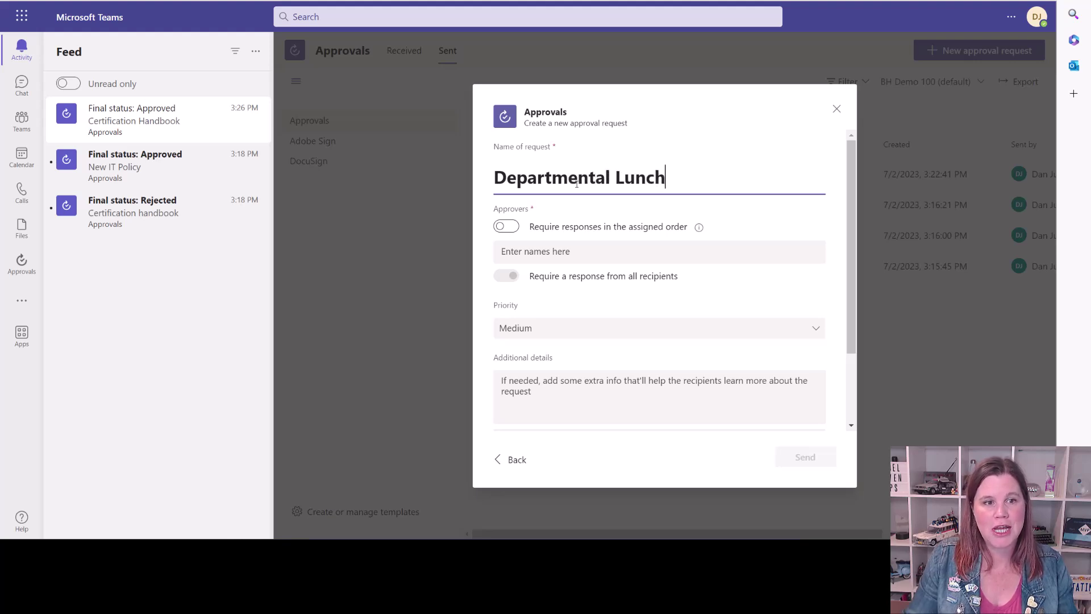
Add two colleagues as approvers on the Departmental Lunch request.
{"action": "left_click", "coordinate": [555, 249]}
{"action": "type", "text": "Molly Green"}
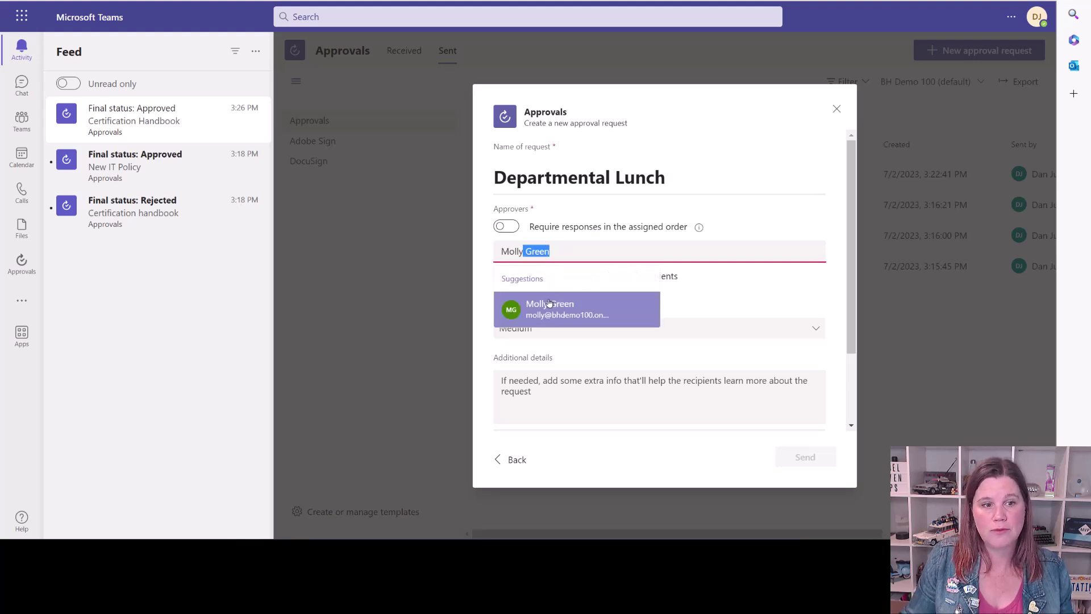
{"action": "left_click", "coordinate": [549, 302]}
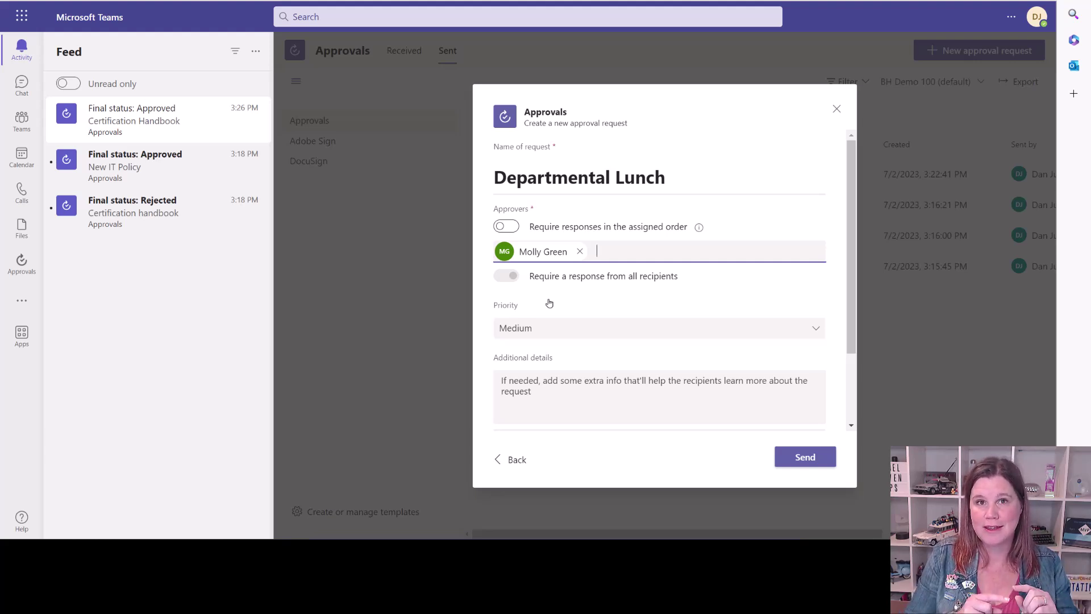
{"action": "type", "text": "Lisa Crosbie"}
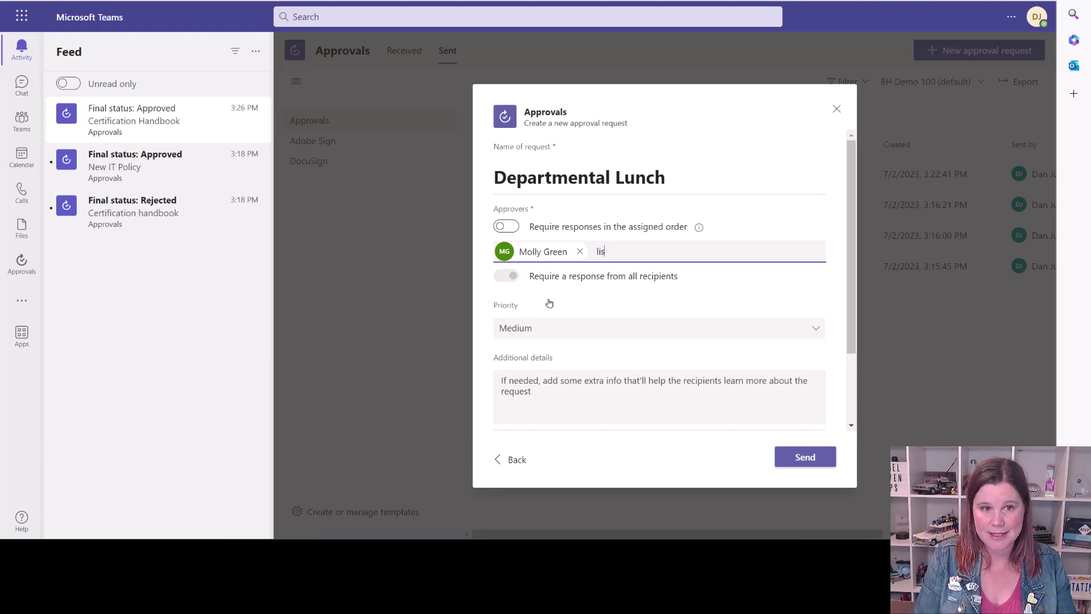
{"action": "left_click", "coordinate": [620, 298]}
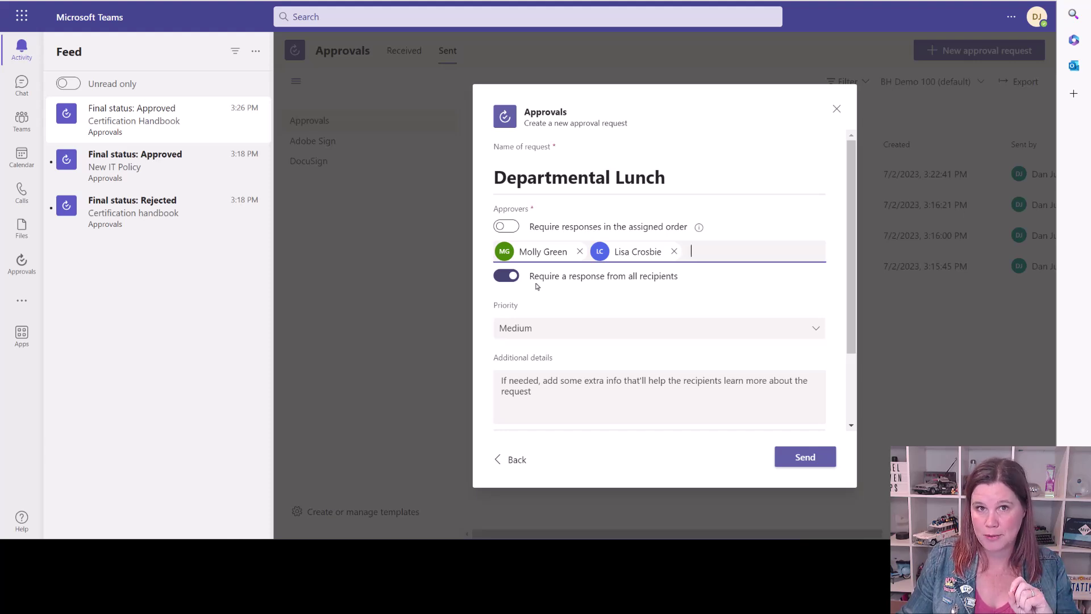
Turn off all-recipient responses, remove the extra ordered approver, and disable ordered responses.
{"action": "left_click", "coordinate": [505, 276]}
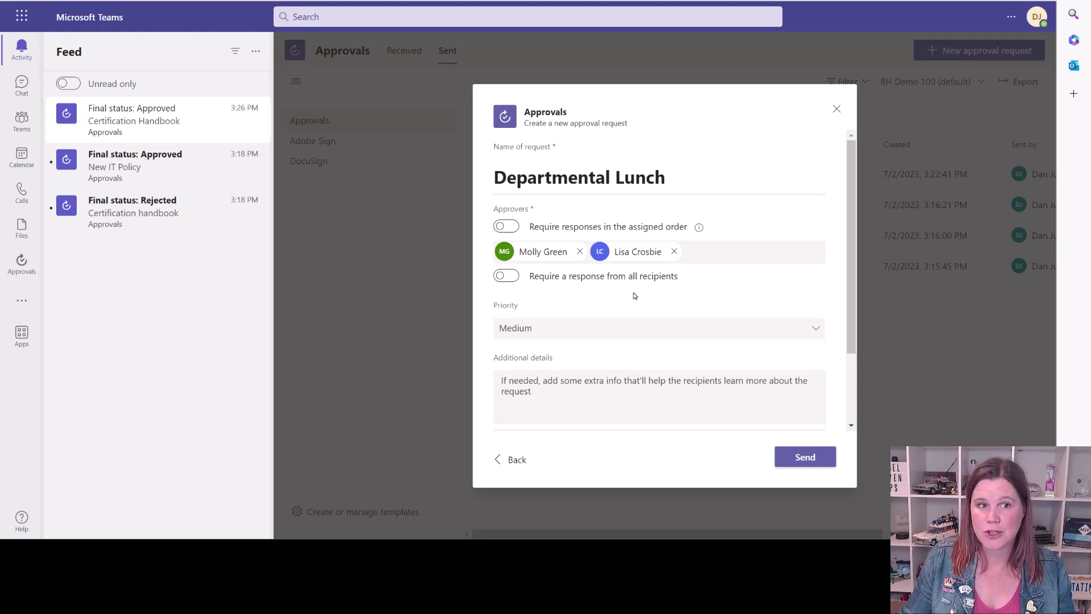
{"action": "left_click", "coordinate": [509, 230]}
{"action": "left_click", "coordinate": [739, 254]}
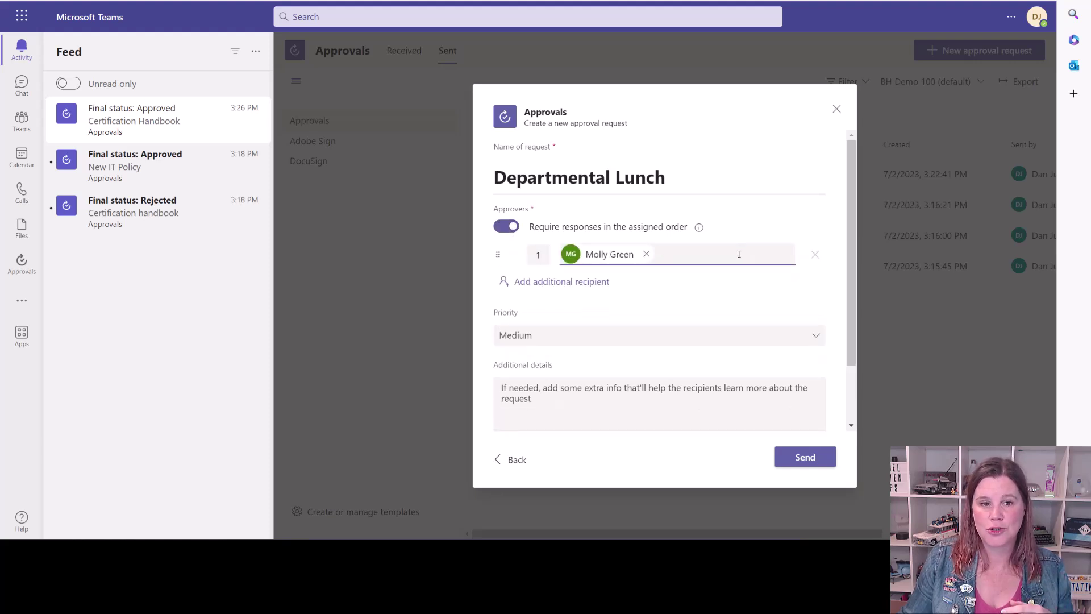
{"action": "left_click", "coordinate": [590, 282]}
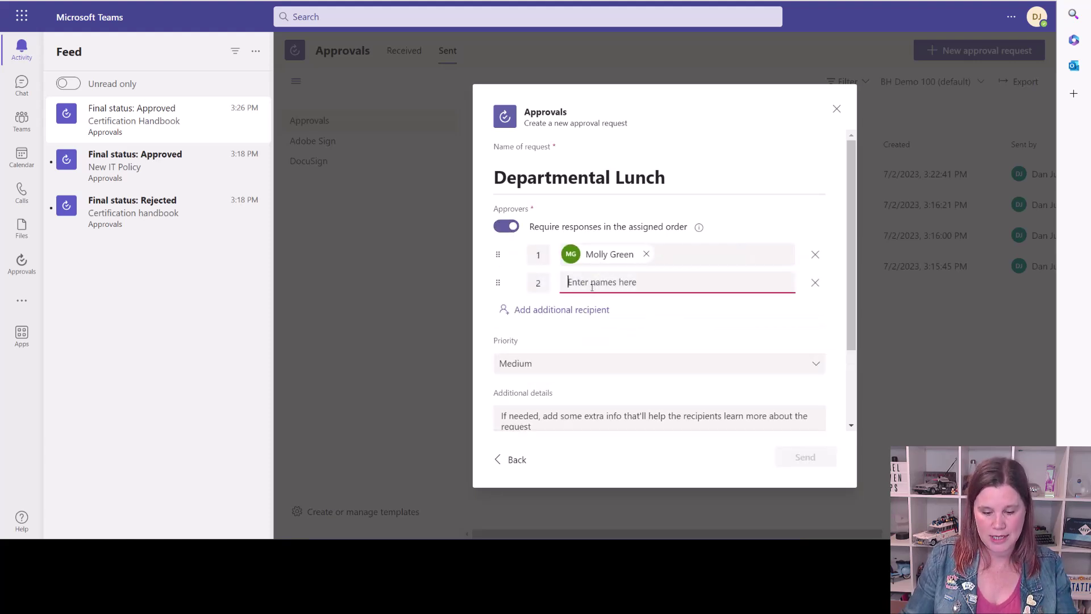
{"action": "type", "text": "lis"}
{"action": "left_click", "coordinate": [611, 347]}
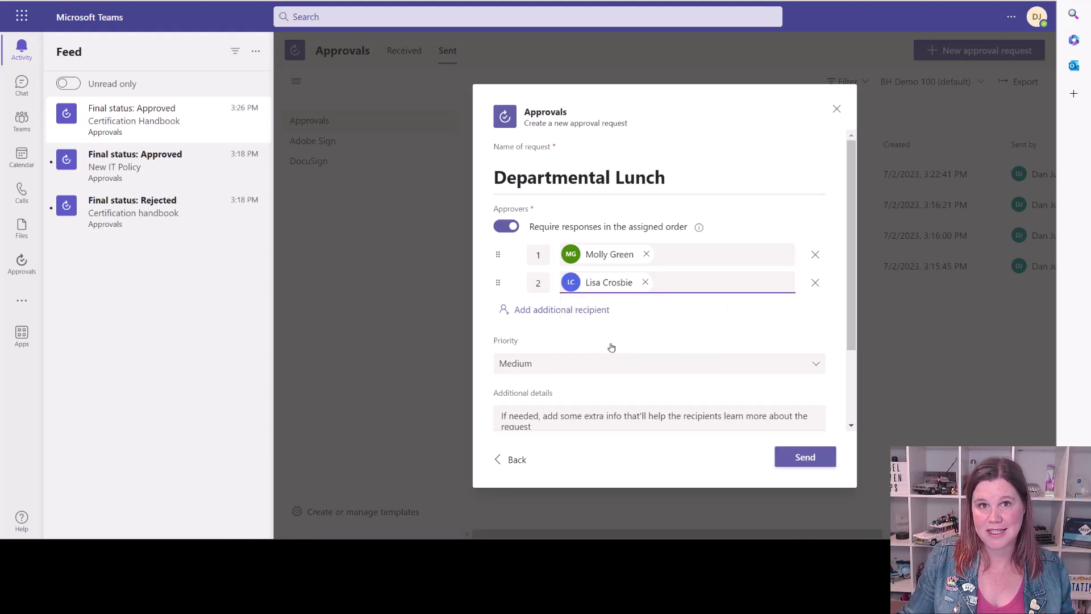
{"action": "left_click", "coordinate": [815, 282]}
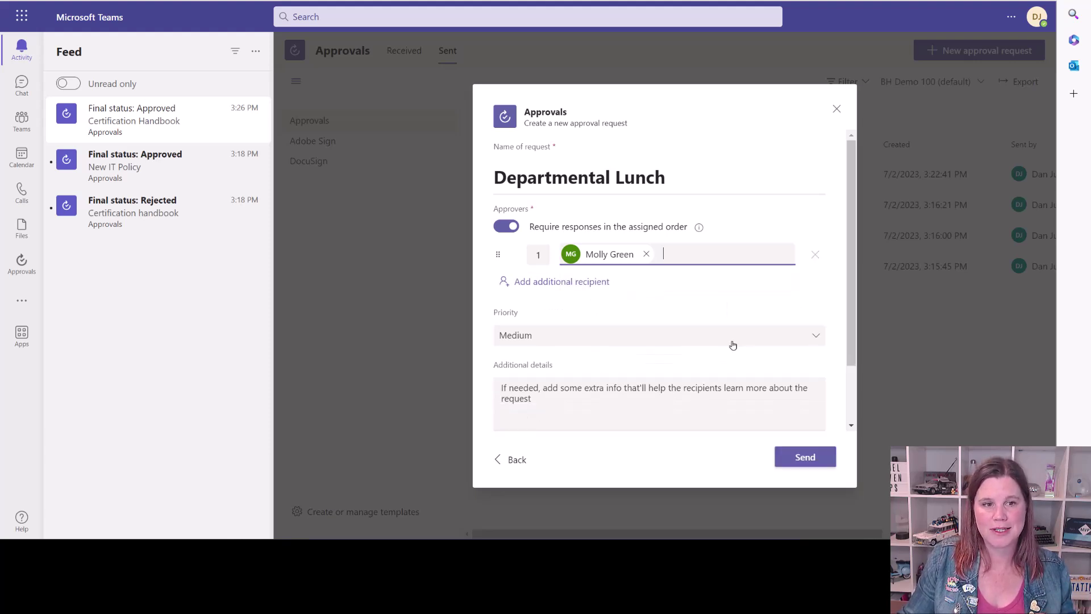
{"action": "left_click", "coordinate": [506, 227]}
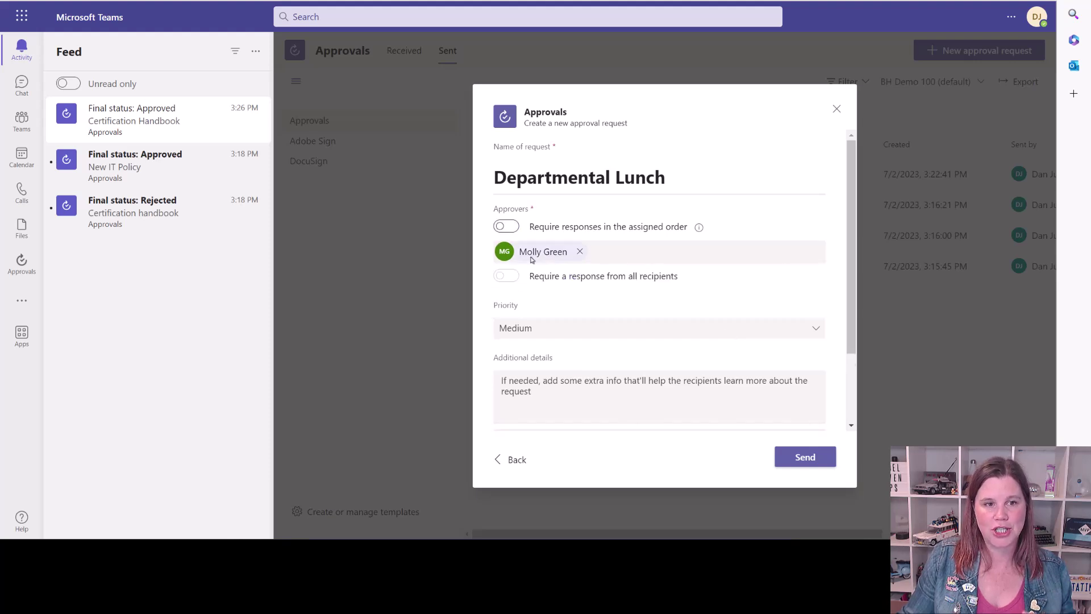
Keep Medium priority and paste details about spending $200 on a team lunch.
{"action": "scroll", "coordinate": [583, 293], "scroll_direction": "down", "scroll_amount": 1}
{"action": "left_click", "coordinate": [583, 292]}
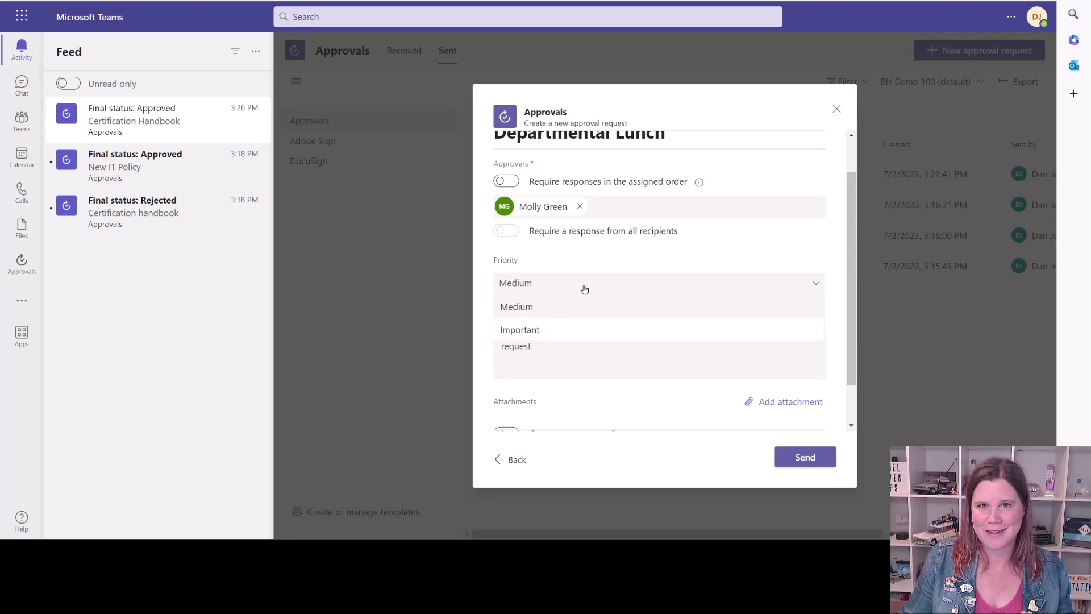
{"action": "left_click", "coordinate": [588, 268]}
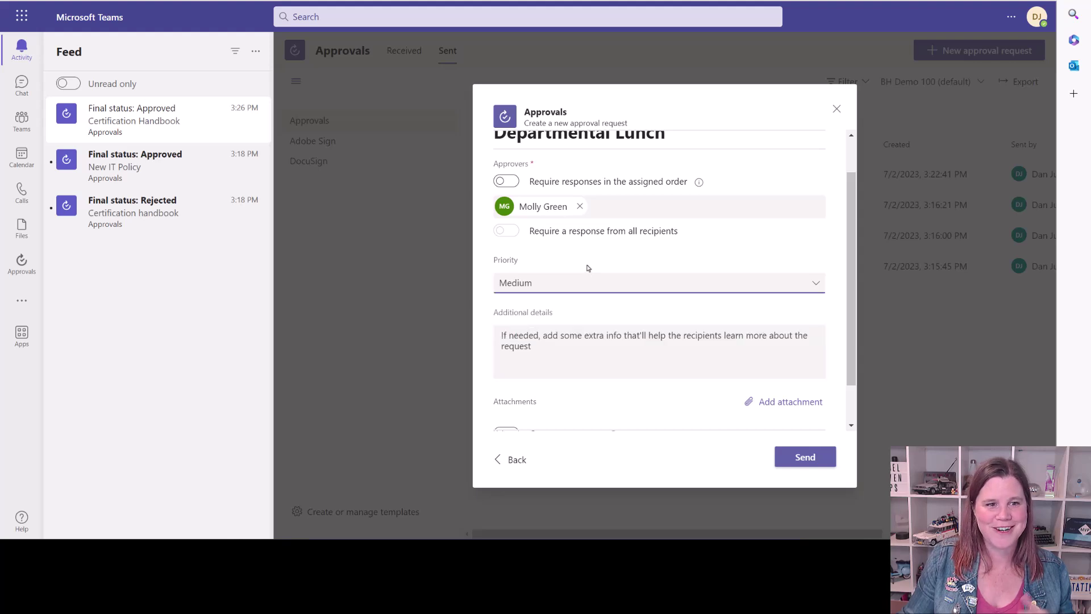
{"action": "left_click", "coordinate": [535, 334]}
{"action": "type", "text": "I'd like approval to spend $200 on a team lunch to celebrate our recent new contract"}
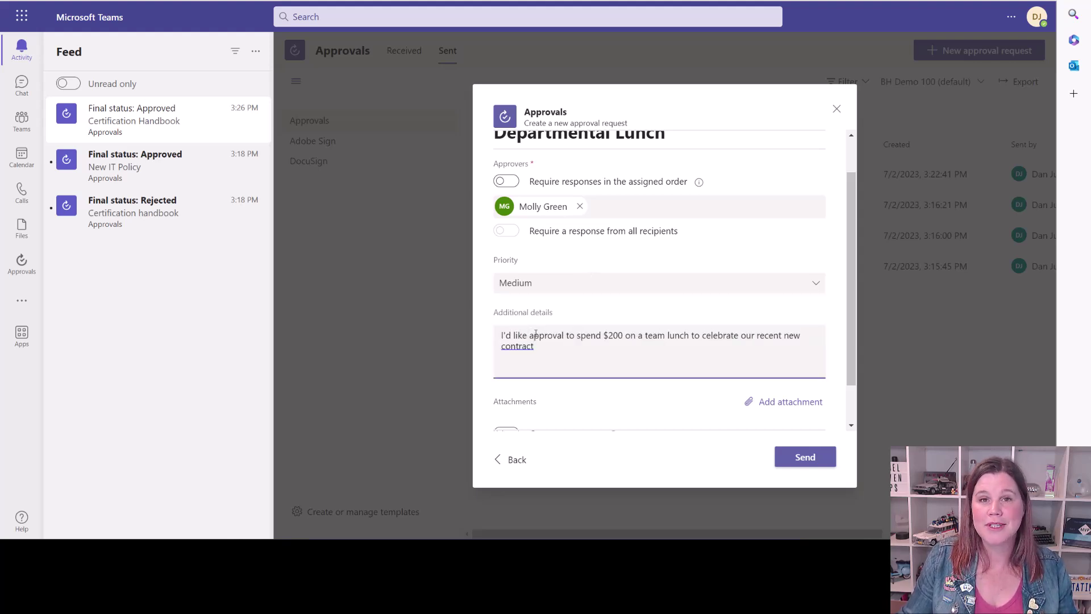
Send the request with no attachment and custom responses turned off.
{"action": "scroll", "coordinate": [626, 372], "scroll_direction": "down", "scroll_amount": 2}
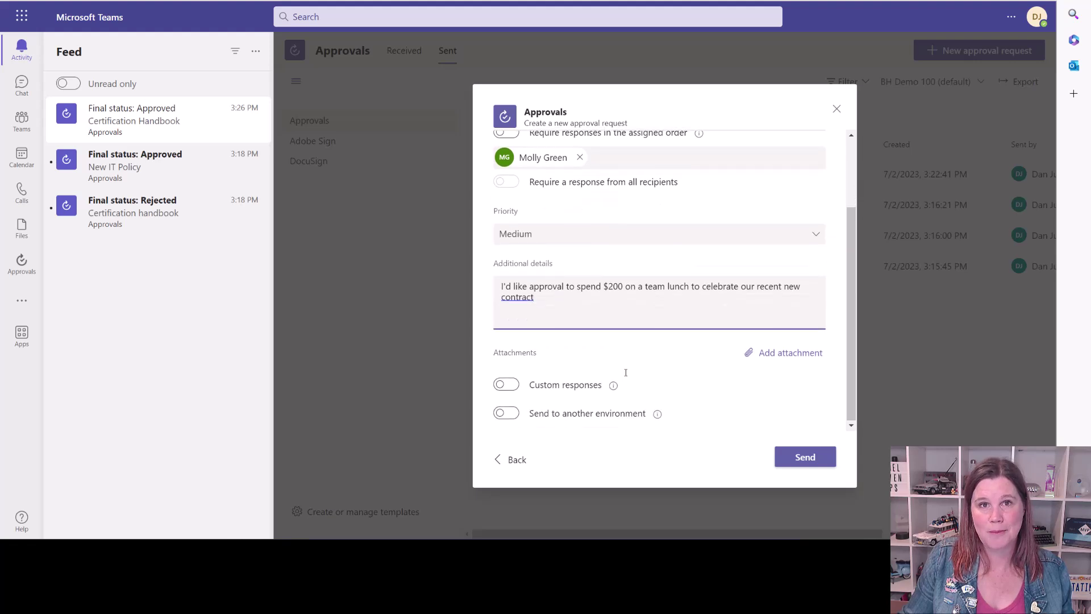
{"action": "left_click", "coordinate": [791, 359]}
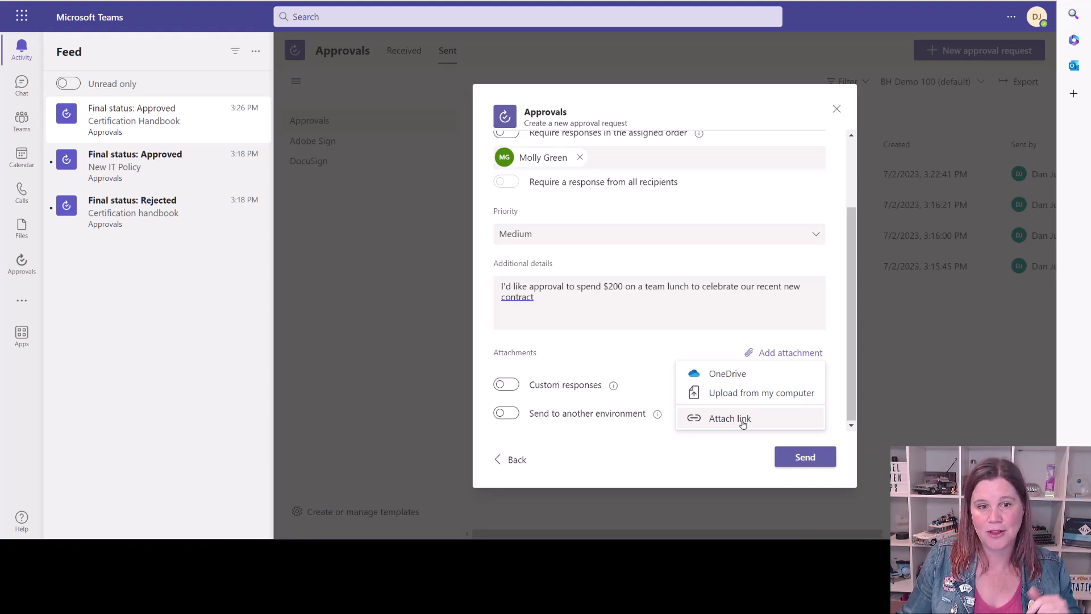
{"action": "left_click", "coordinate": [640, 343]}
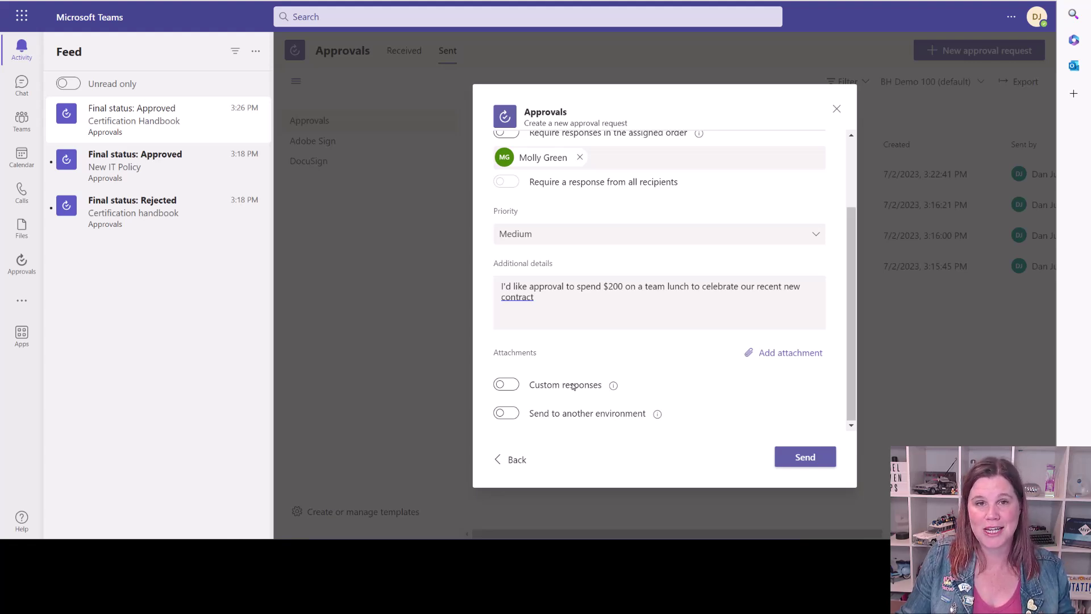
{"action": "left_click", "coordinate": [521, 386]}
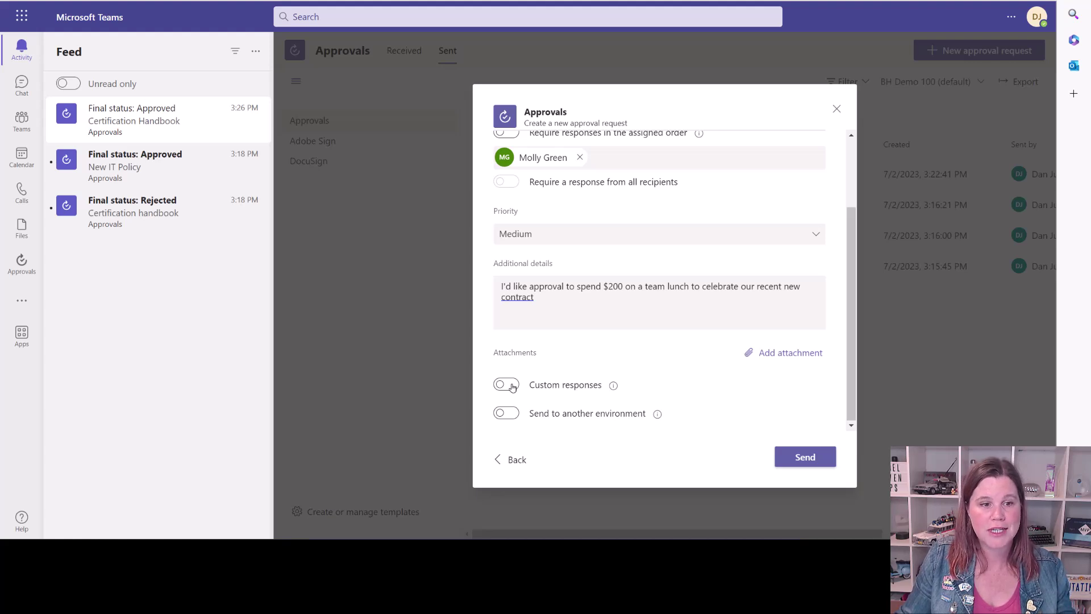
{"action": "left_click", "coordinate": [544, 415]}
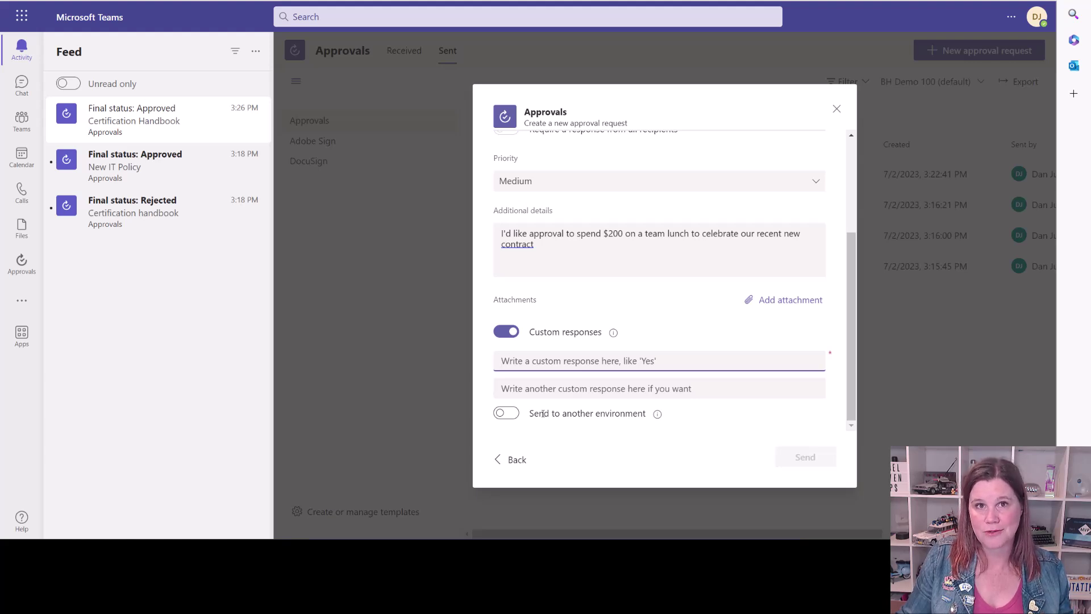
{"action": "left_click", "coordinate": [505, 331]}
{"action": "left_click", "coordinate": [804, 458]}
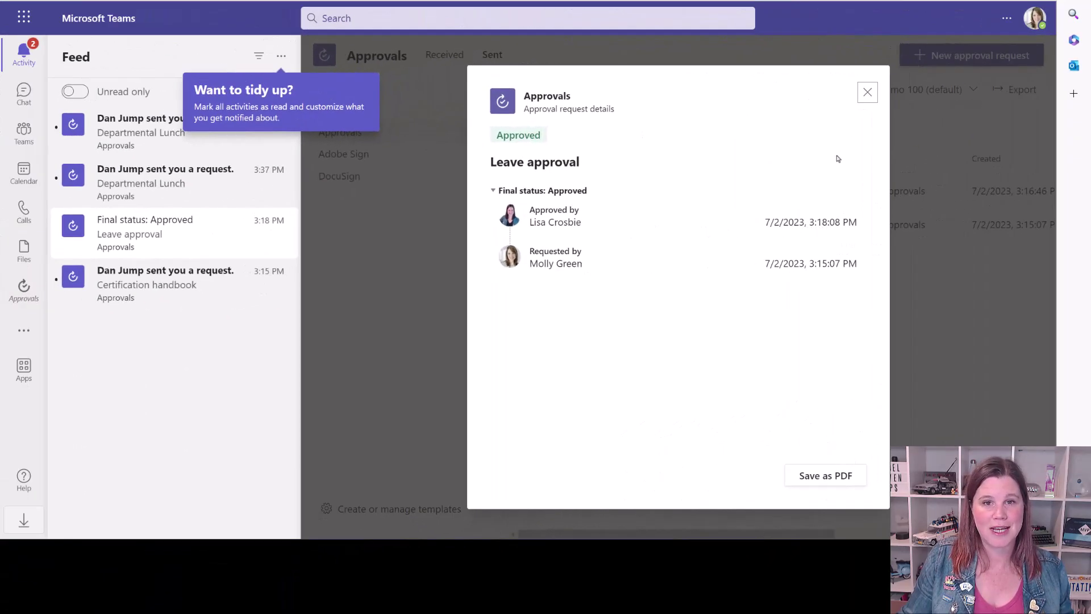
Reassign the Departmental Lunch request to a colleague, commenting that it needs higher budget approval.
{"action": "left_click", "coordinate": [866, 94]}
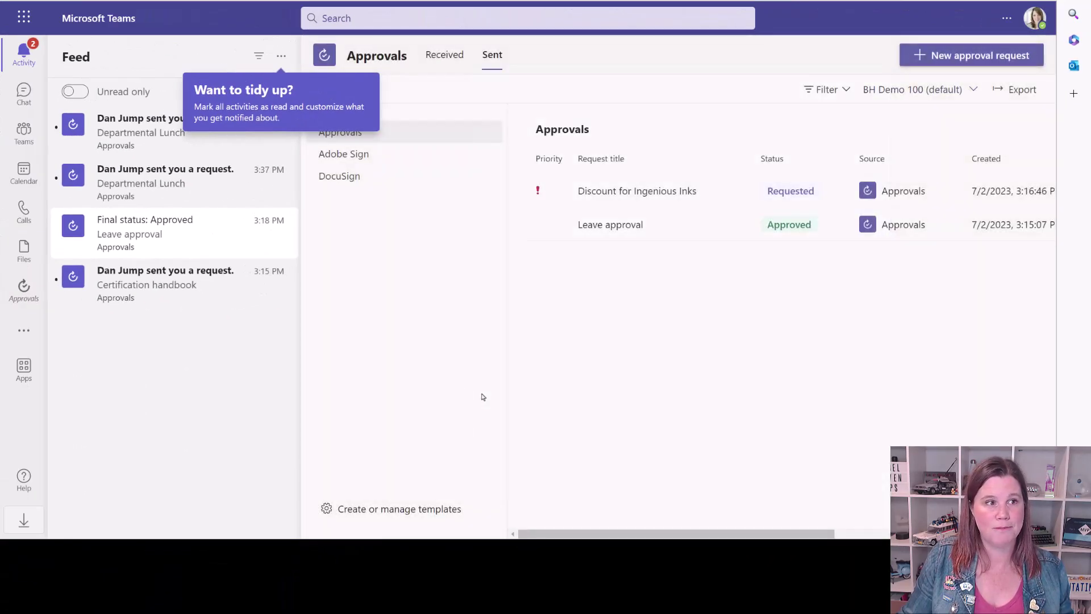
{"action": "left_click", "coordinate": [160, 151]}
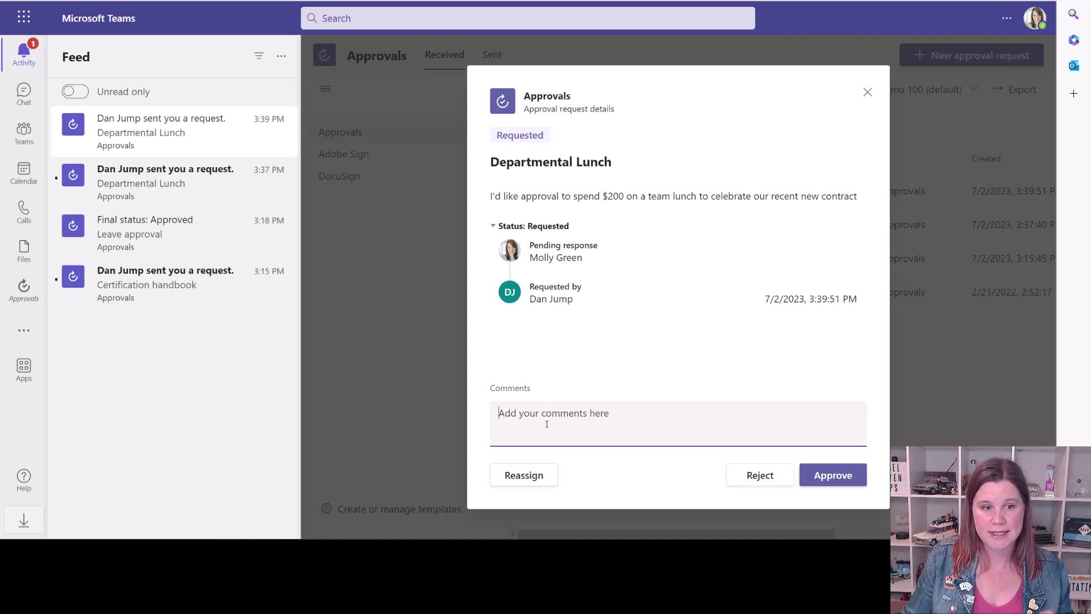
{"action": "type", "text": "Forwarding to Lisa for higher budget approval"}
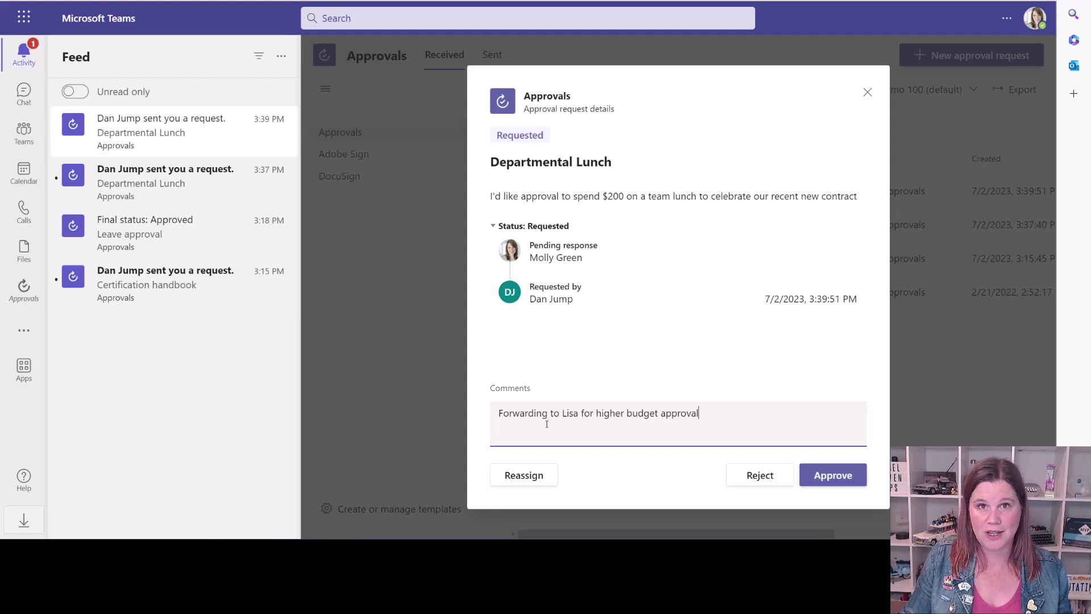
{"action": "left_click", "coordinate": [525, 476]}
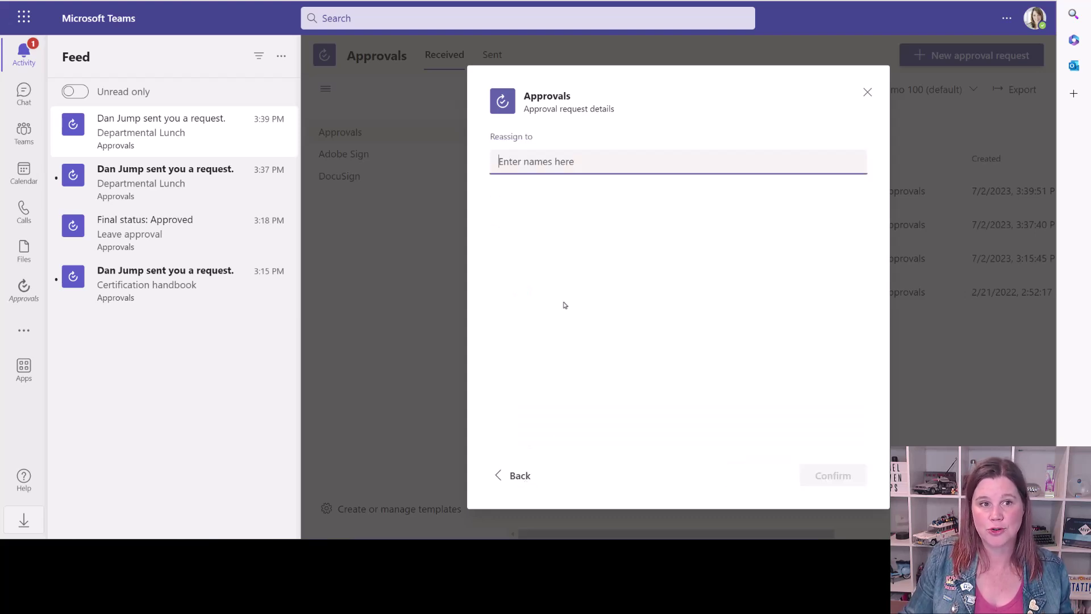
{"action": "type", "text": "lis"}
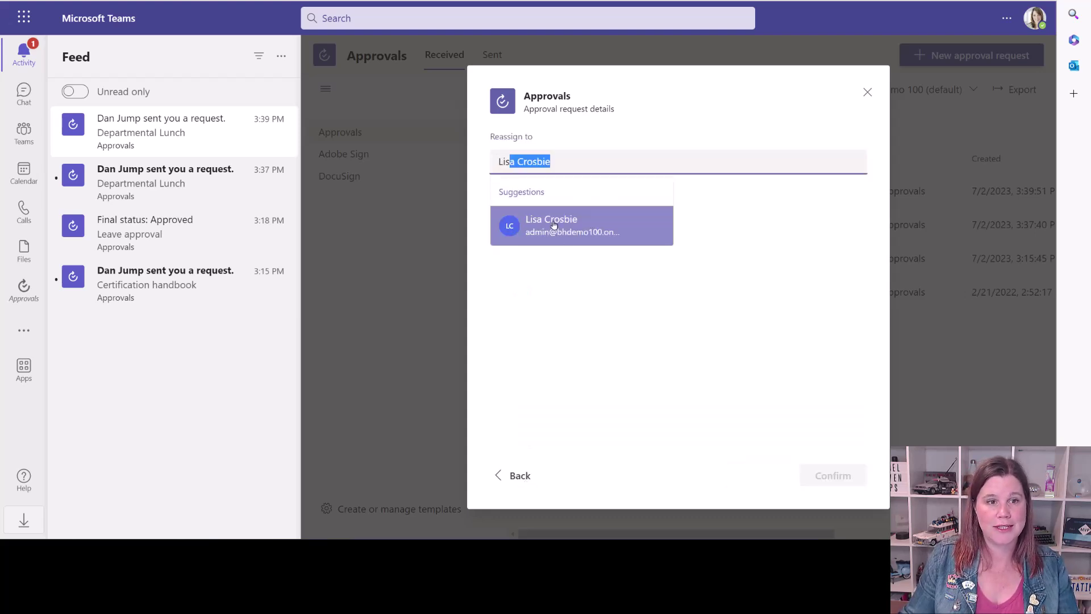
{"action": "left_click", "coordinate": [547, 237]}
{"action": "left_click", "coordinate": [834, 480]}
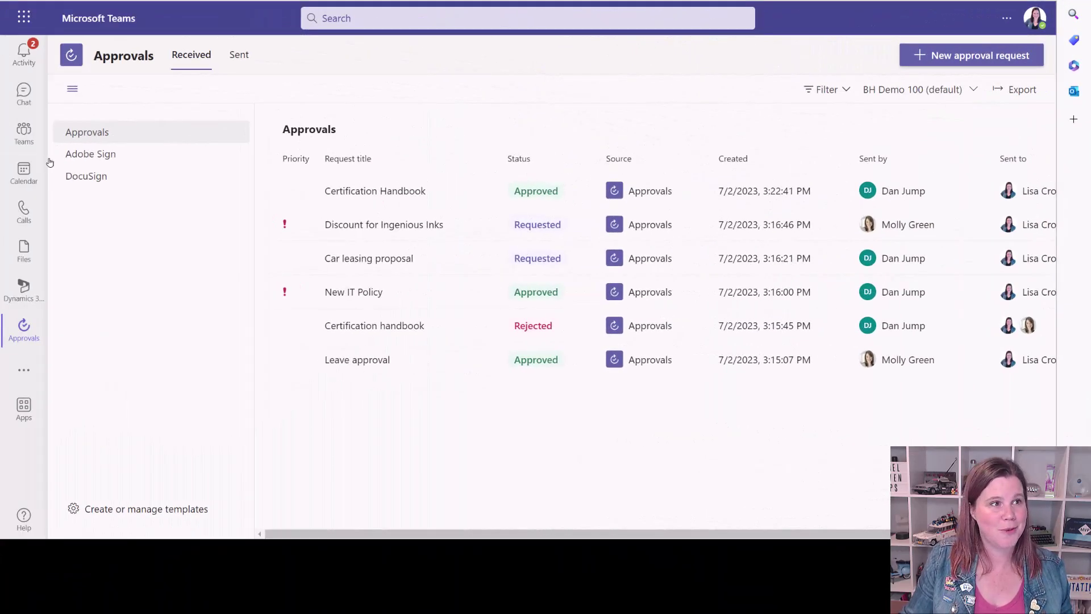
Approve the newest Departmental Lunch request from the Activity feed.
{"action": "left_click", "coordinate": [23, 54]}
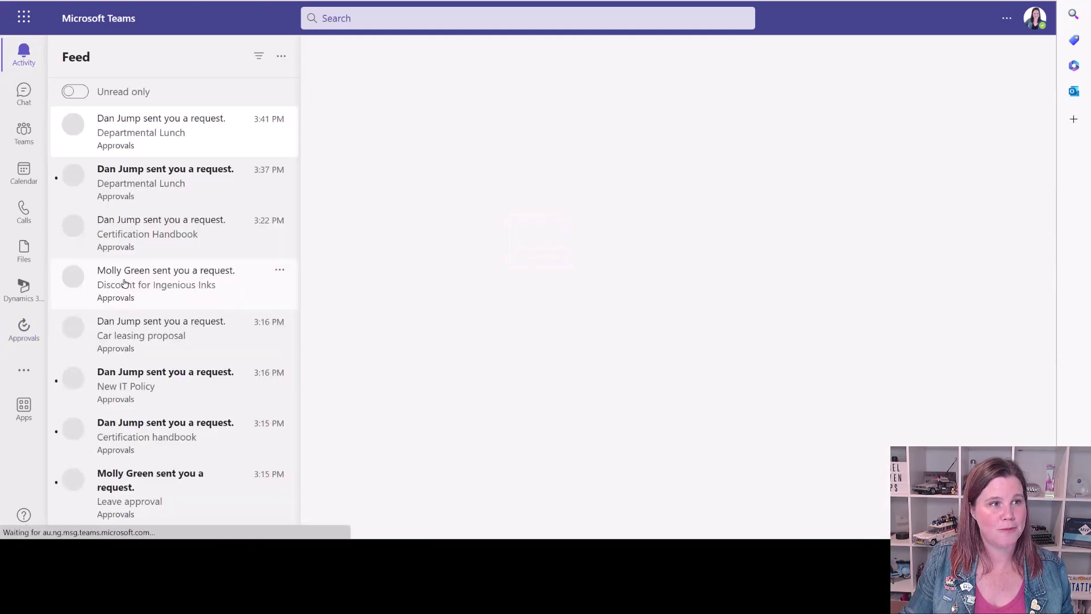
{"action": "left_click", "coordinate": [126, 121]}
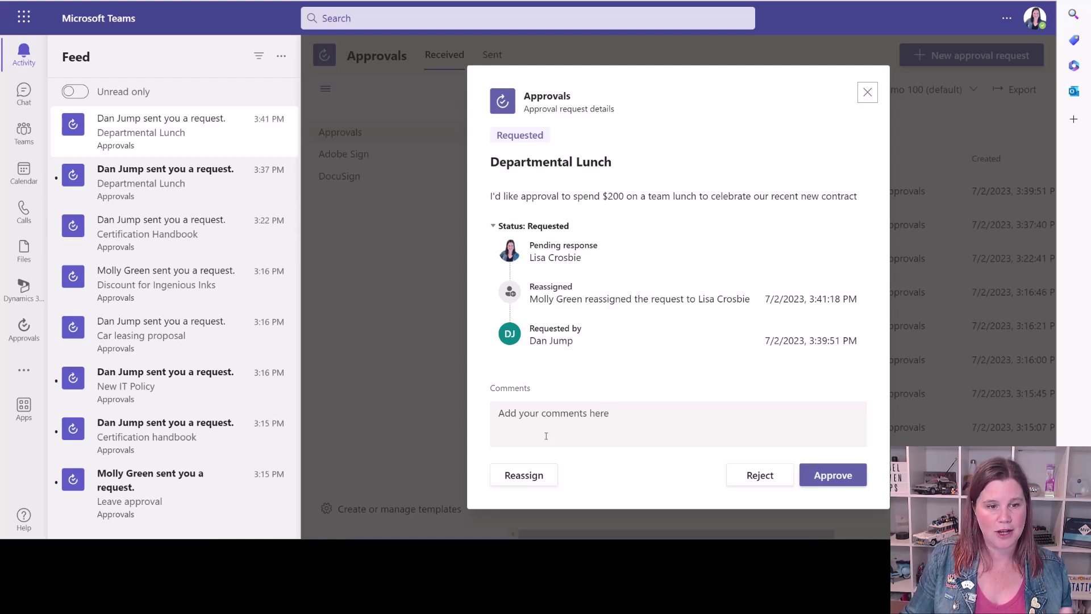
{"action": "left_click", "coordinate": [829, 482]}
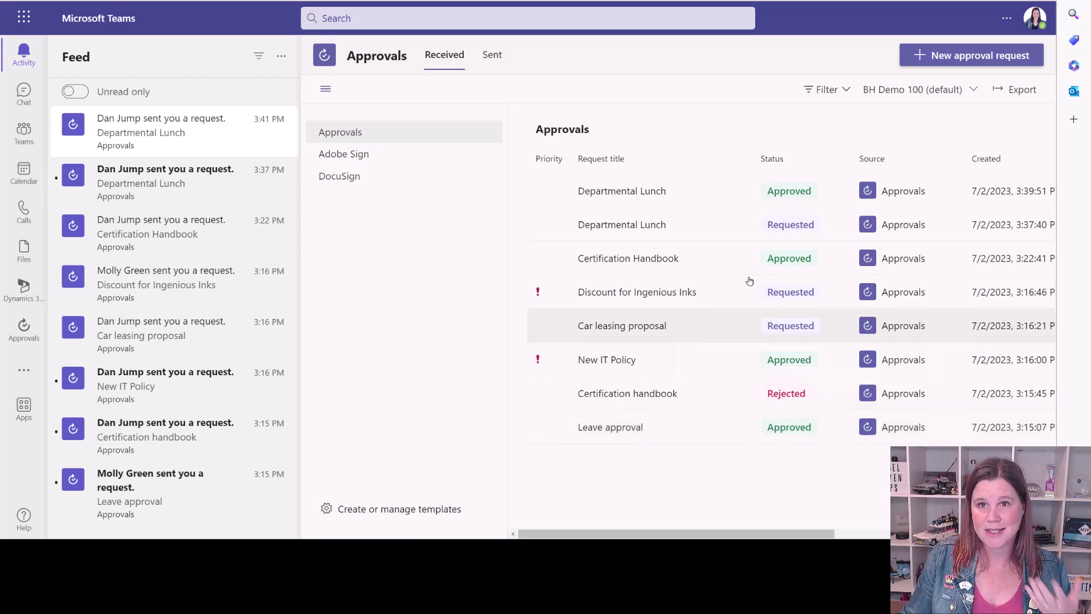
{"action": "left_click", "coordinate": [1004, 19]}
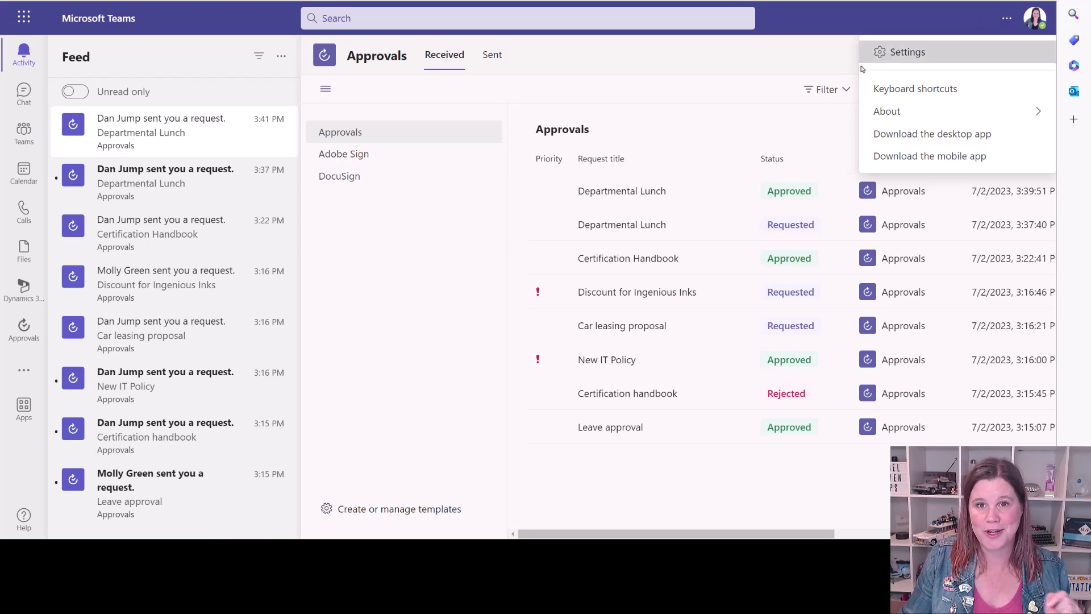
{"action": "left_click", "coordinate": [884, 51]}
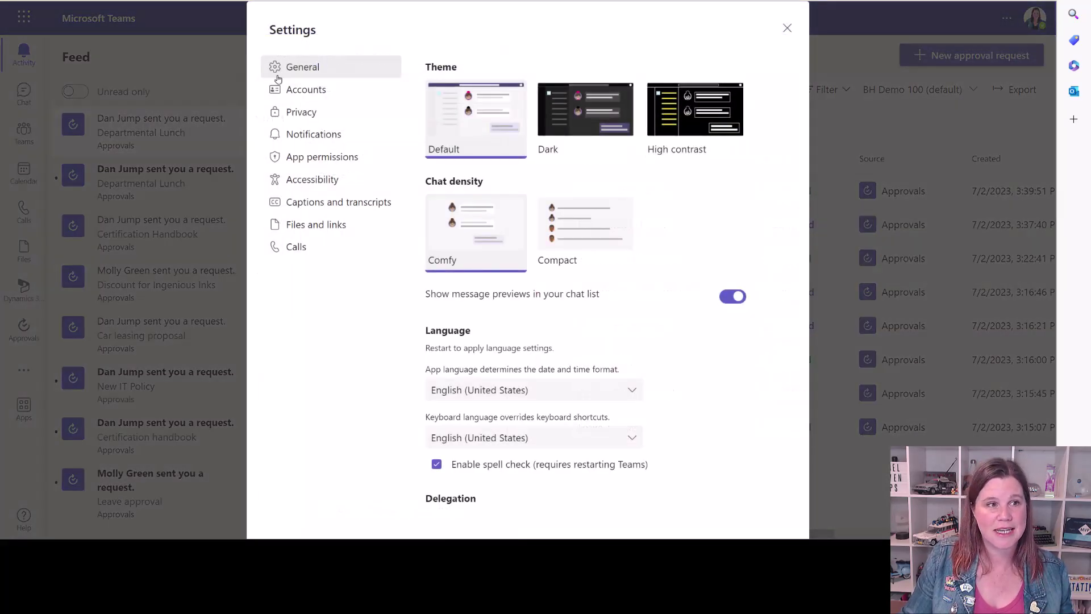
{"action": "left_click", "coordinate": [303, 133]}
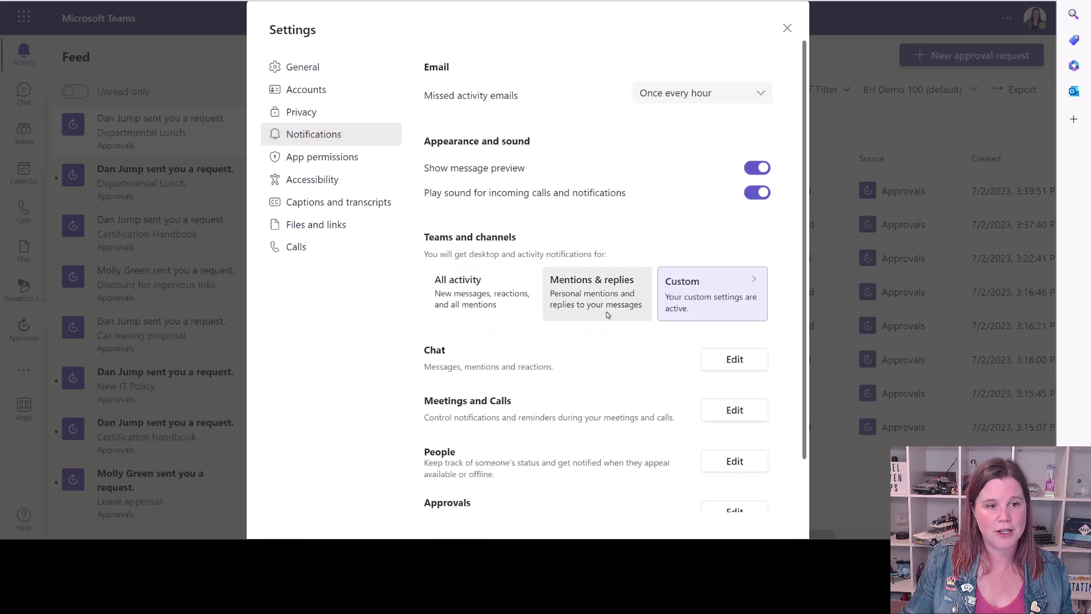
{"action": "scroll", "coordinate": [439, 386], "scroll_direction": "down", "scroll_amount": 2}
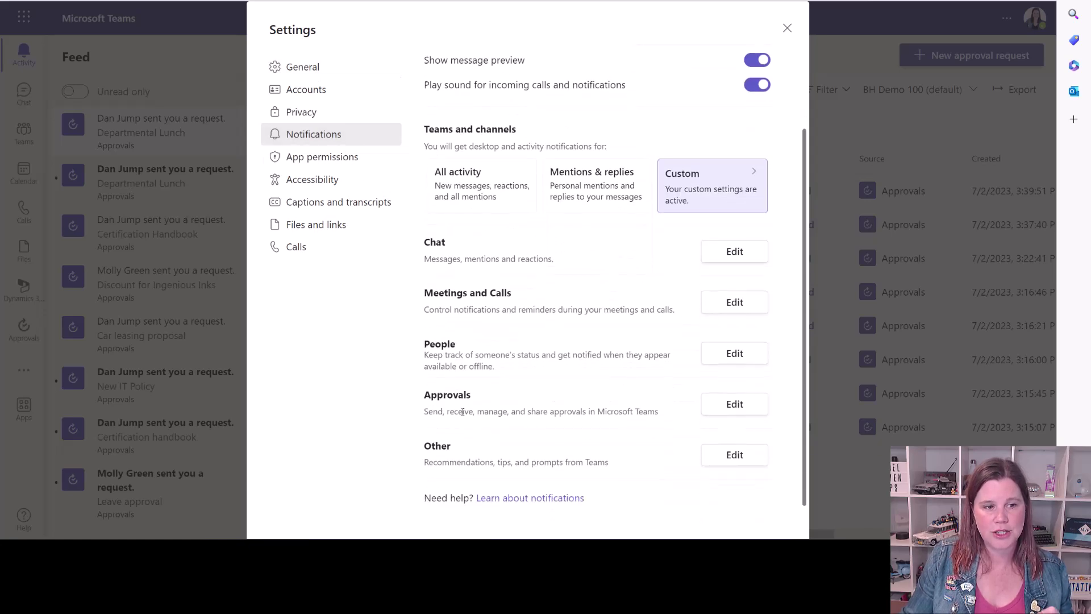
{"action": "left_click", "coordinate": [735, 404]}
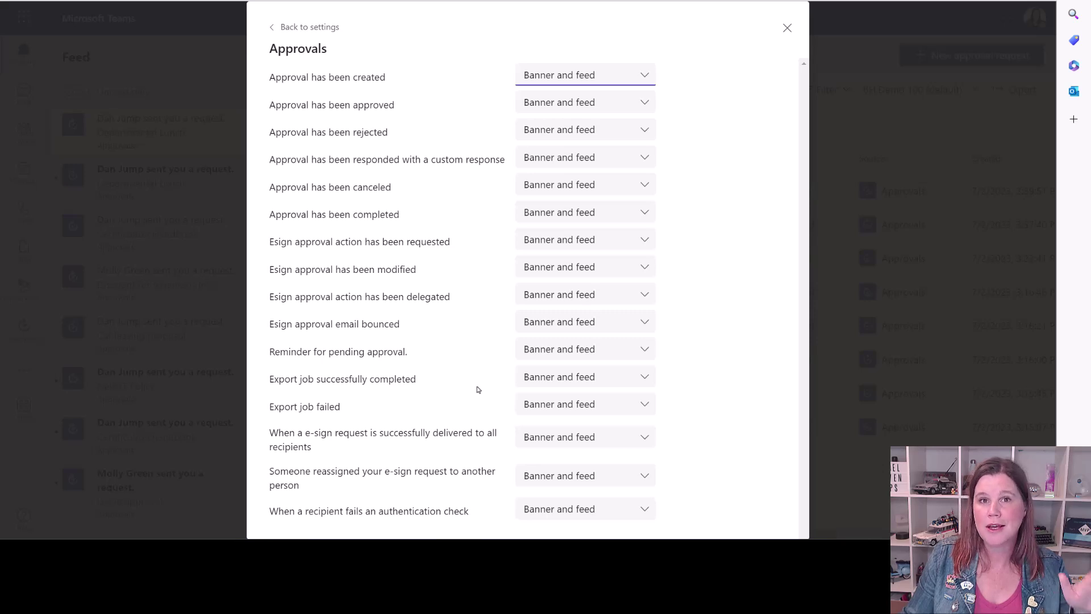
{"action": "left_click", "coordinate": [649, 76]}
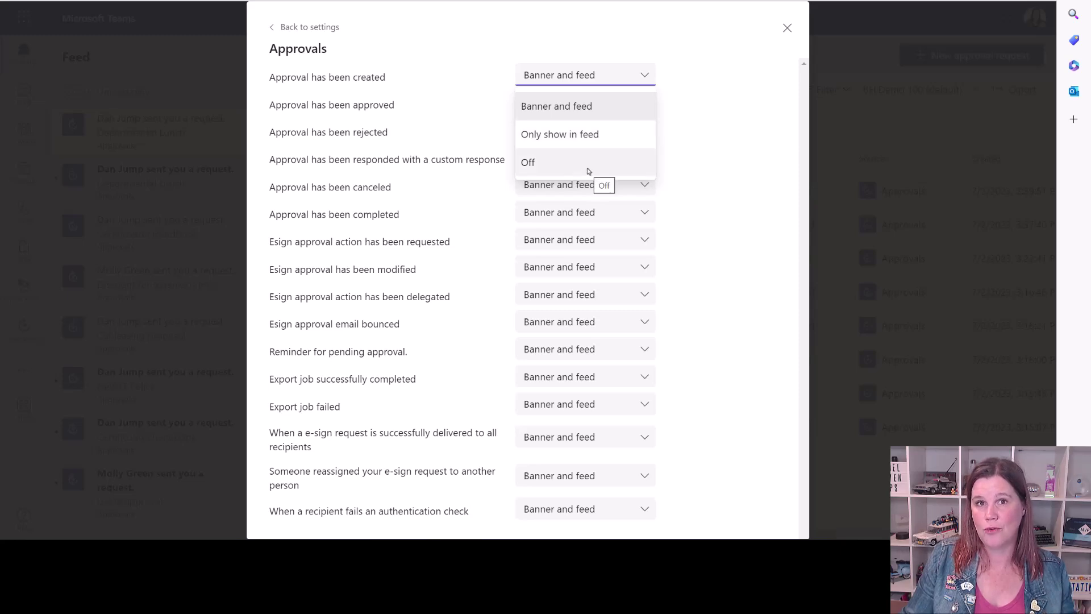
{"action": "left_click", "coordinate": [787, 27]}
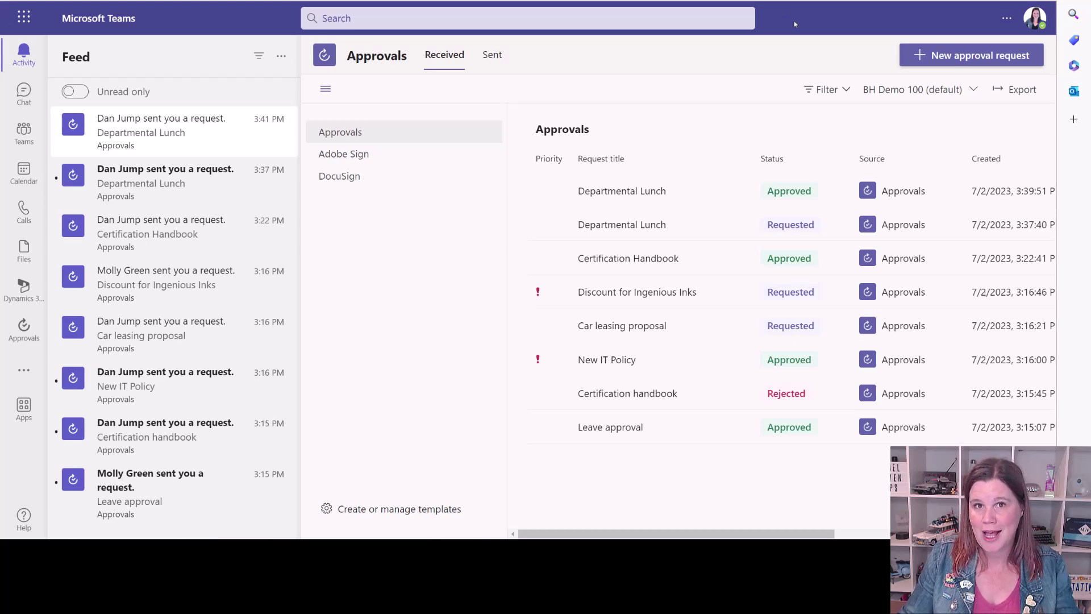
Reopen the new approval choices and select Templates in Approvals.
{"action": "left_click", "coordinate": [941, 56]}
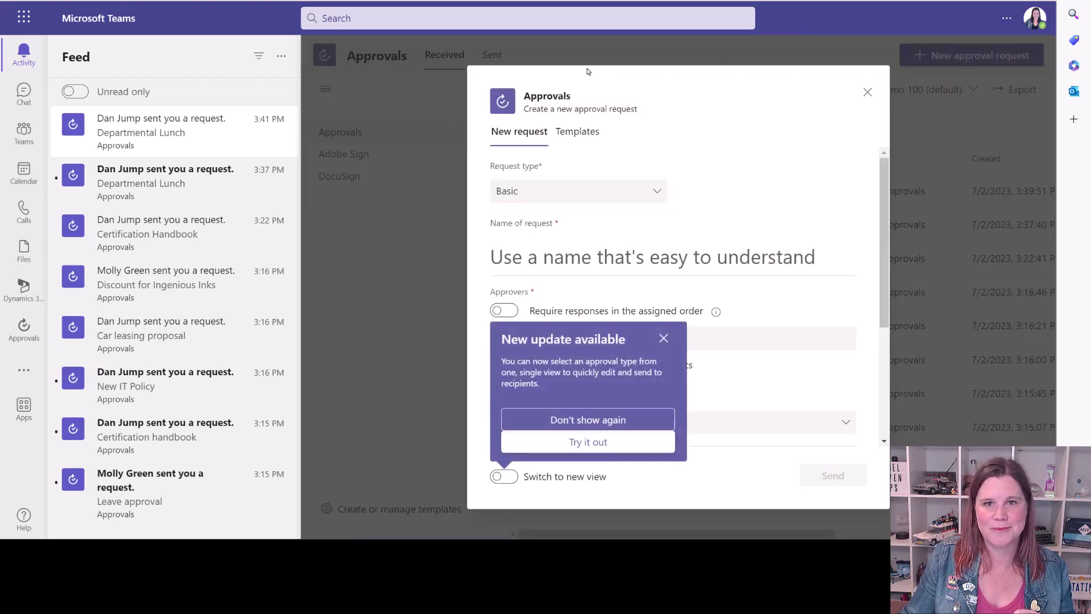
{"action": "key", "text": "Escape"}
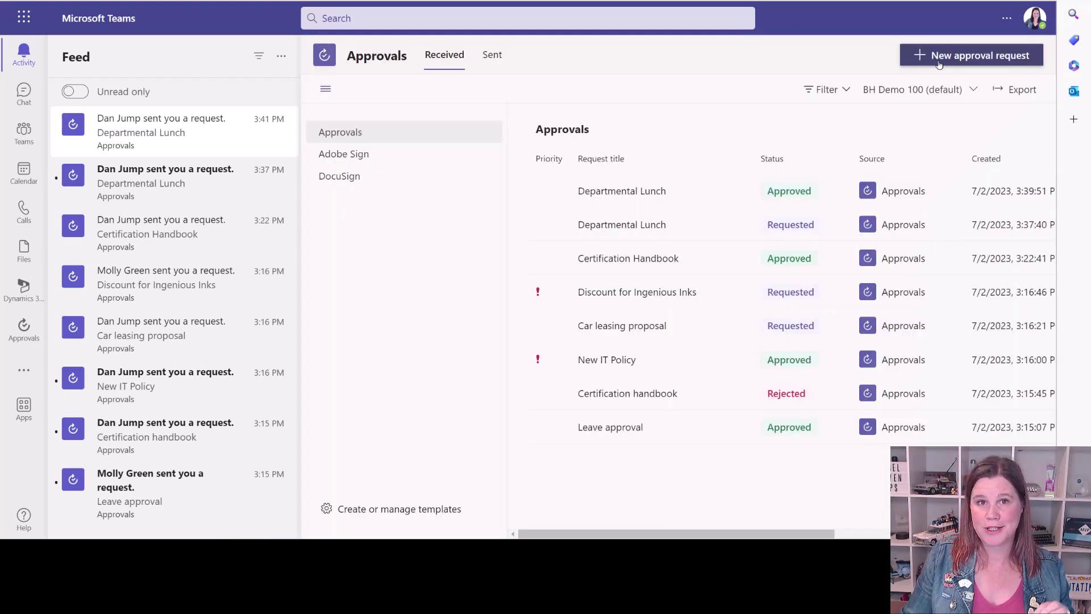
{"action": "left_click", "coordinate": [939, 63]}
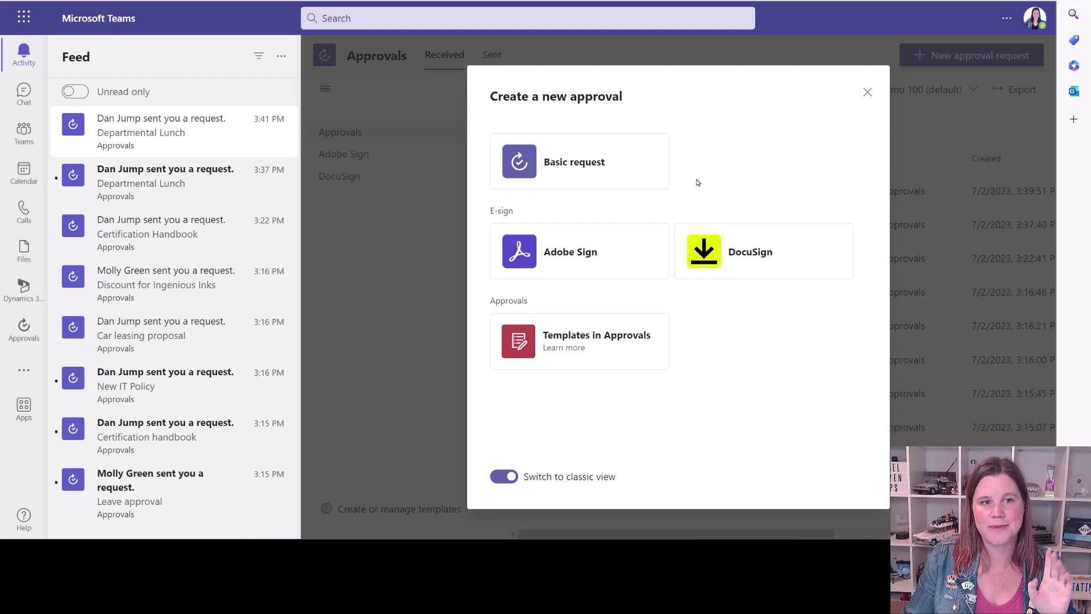
{"action": "left_click", "coordinate": [594, 347]}
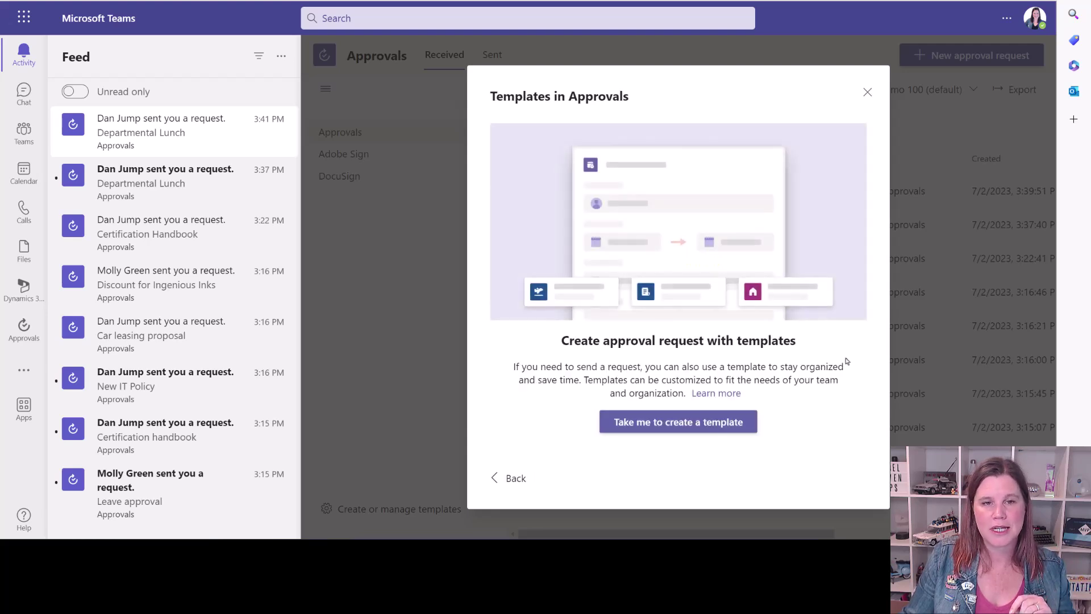
Browse the template store from template management and select the Work from home template.
{"action": "left_click", "coordinate": [710, 429]}
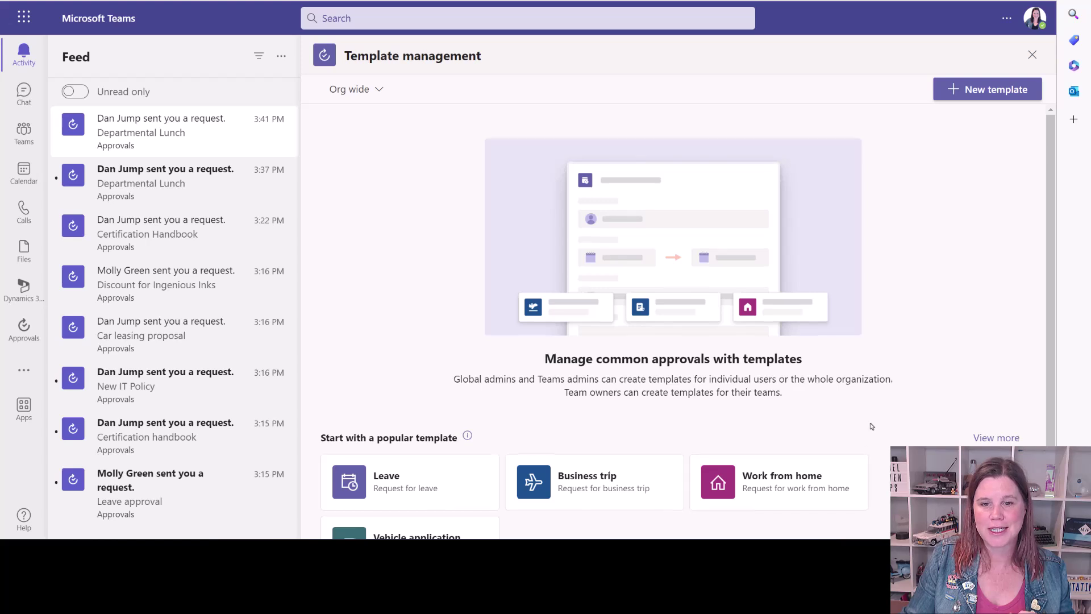
{"action": "scroll", "coordinate": [873, 436], "scroll_direction": "down", "scroll_amount": 1}
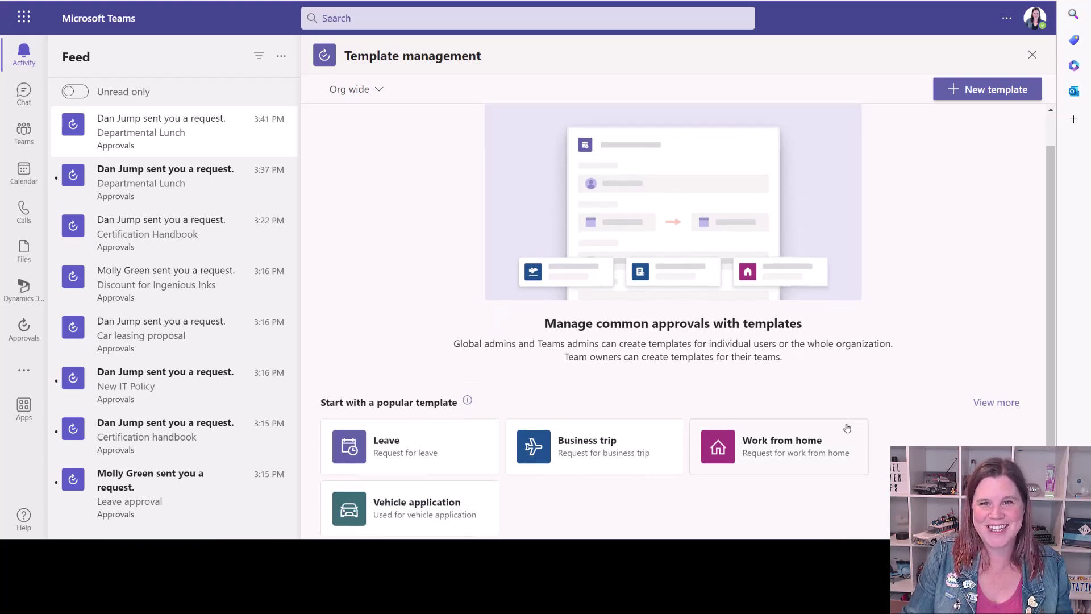
{"action": "left_click", "coordinate": [972, 90]}
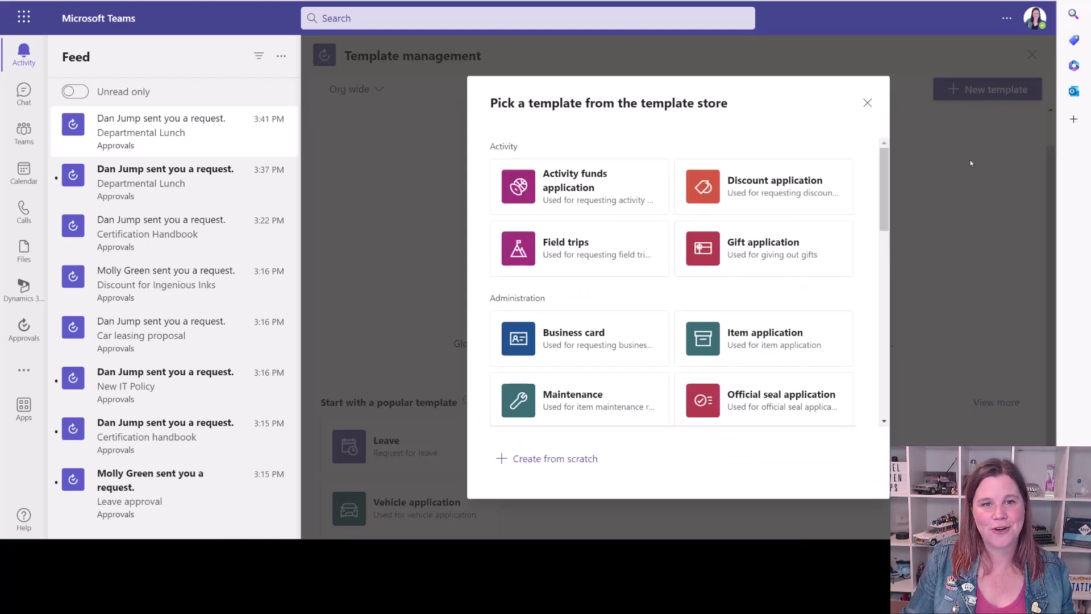
{"action": "scroll", "coordinate": [754, 188], "scroll_direction": "down", "scroll_amount": 4}
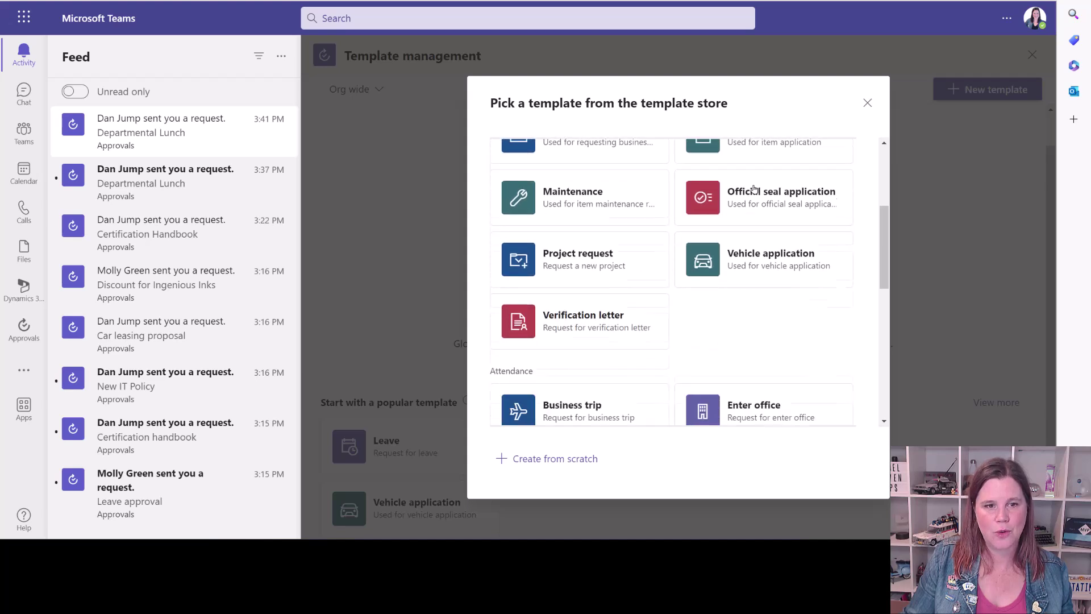
{"action": "scroll", "coordinate": [754, 188], "scroll_direction": "down", "scroll_amount": 6}
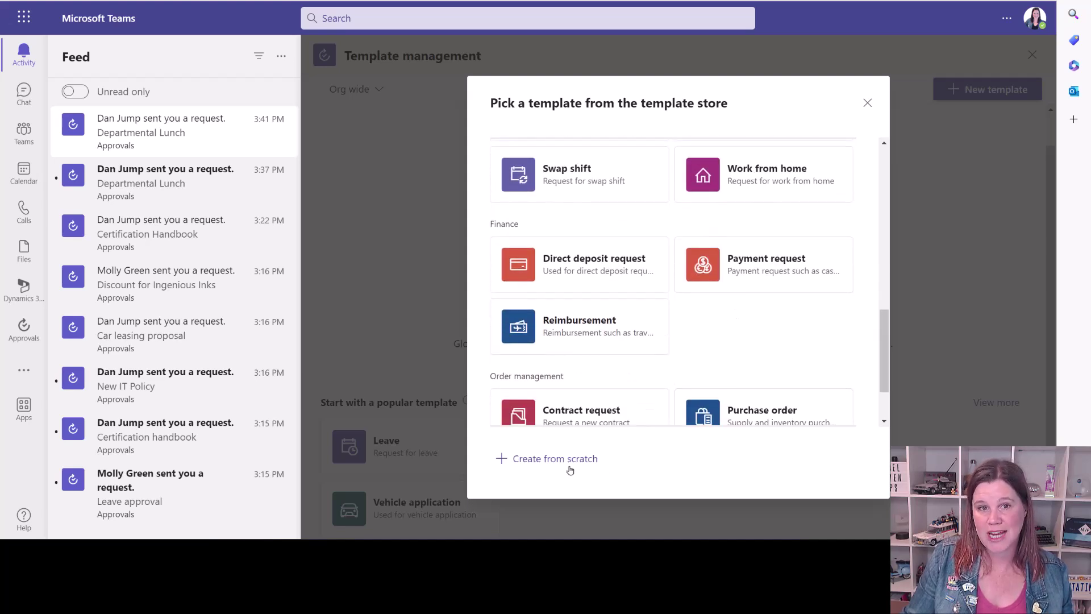
{"action": "left_click", "coordinate": [755, 178]}
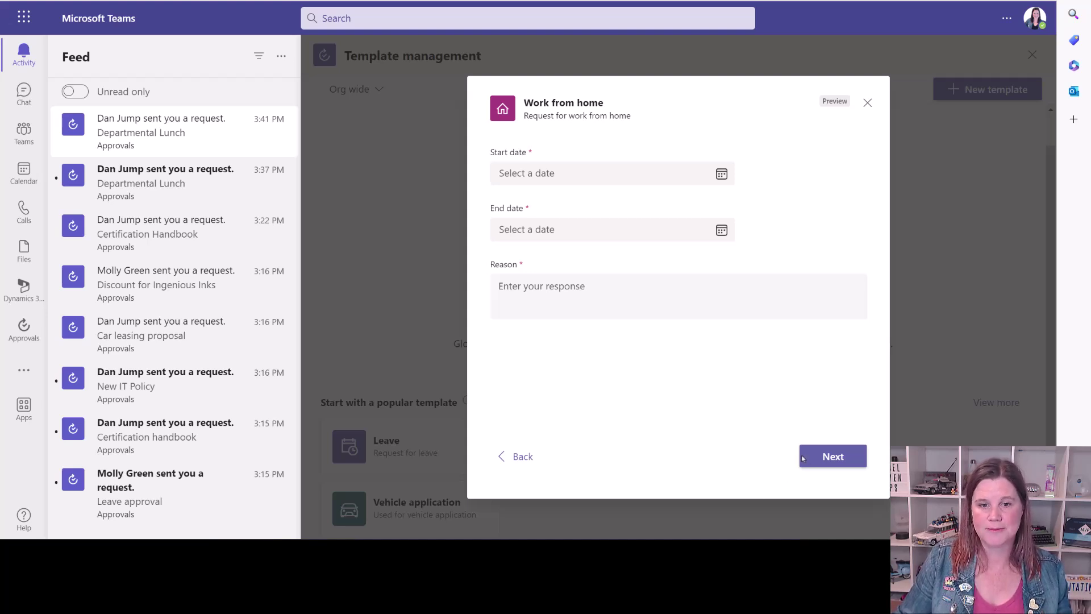
Make the template apply org-wide and rename it 'WFH Request'.
{"action": "left_click", "coordinate": [826, 456]}
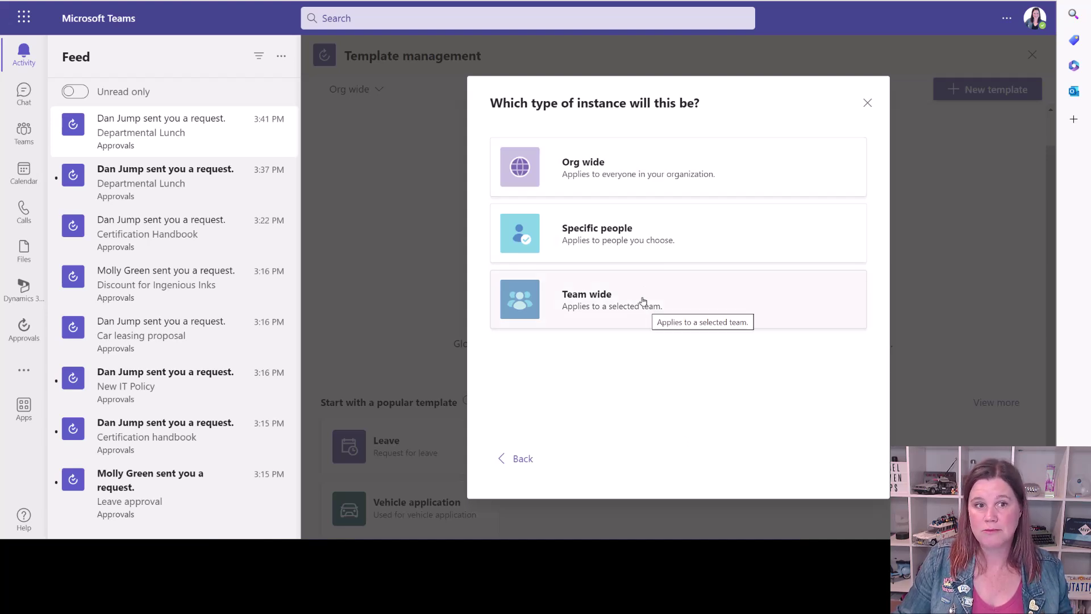
{"action": "left_click", "coordinate": [614, 174]}
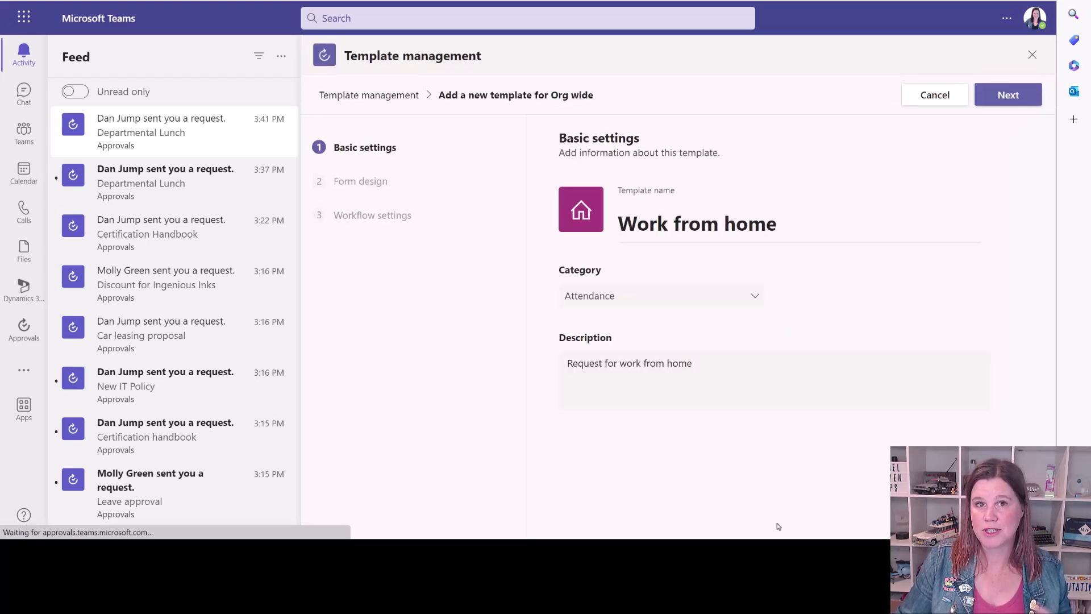
{"action": "left_click", "coordinate": [619, 222]}
{"action": "left_click", "coordinate": [770, 221]}
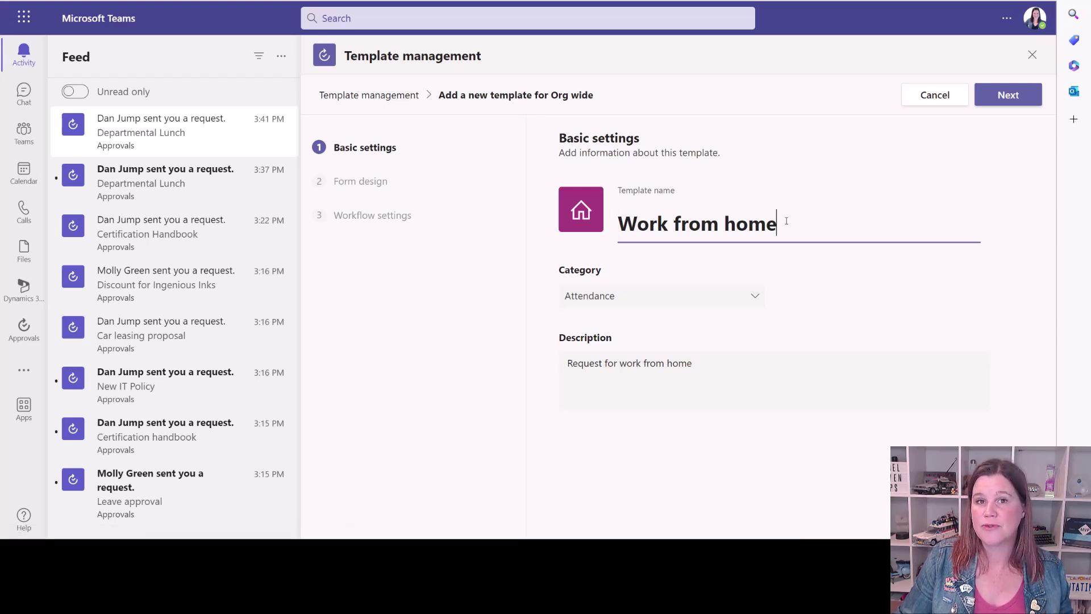
{"action": "left_click_drag", "start_coordinate": [769, 222], "coordinate": [600, 224]}
{"action": "type", "text": "WF"}
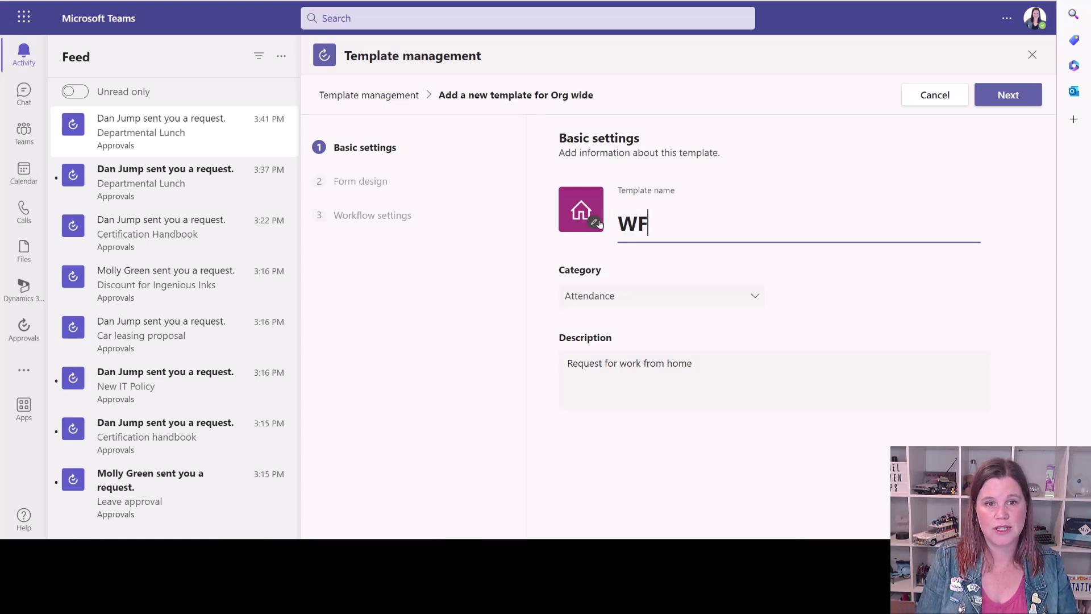
{"action": "type", "text": "H Request"}
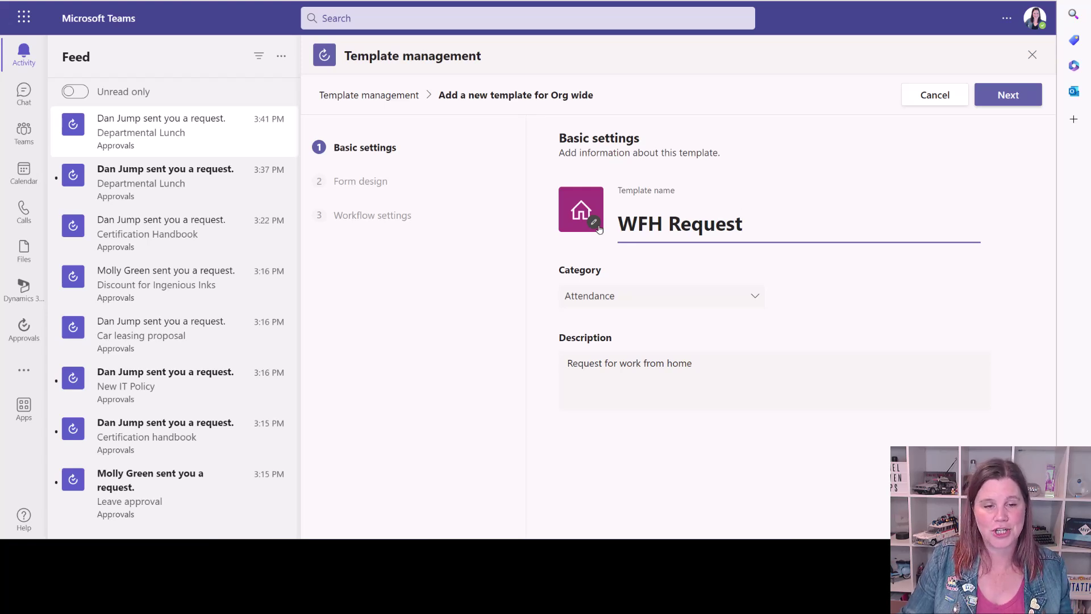
Set the template category to Attendance and proceed to form design.
{"action": "left_click", "coordinate": [590, 296]}
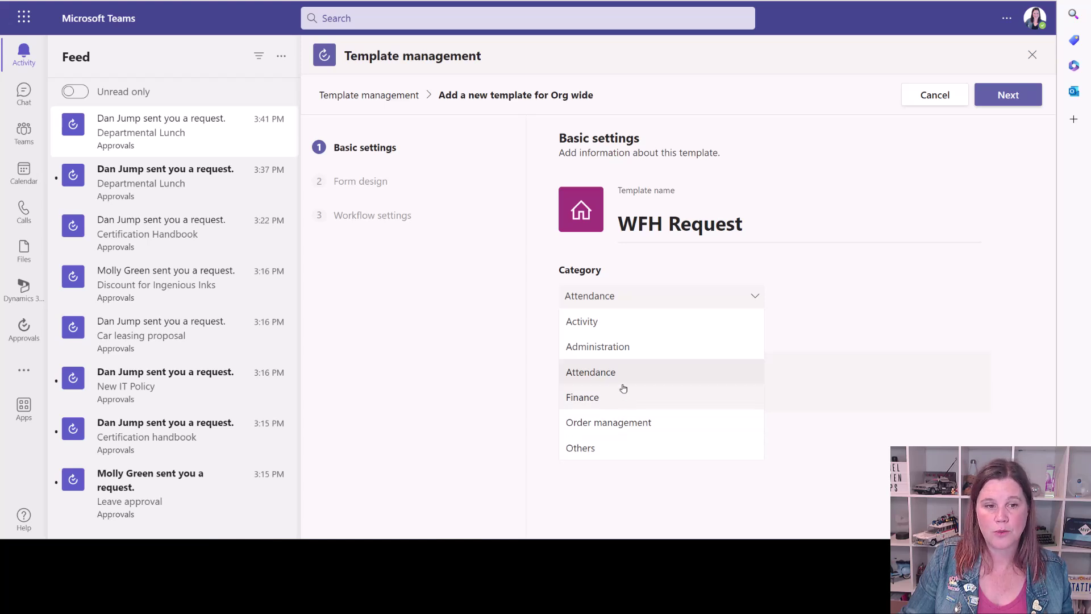
{"action": "left_click", "coordinate": [610, 372]}
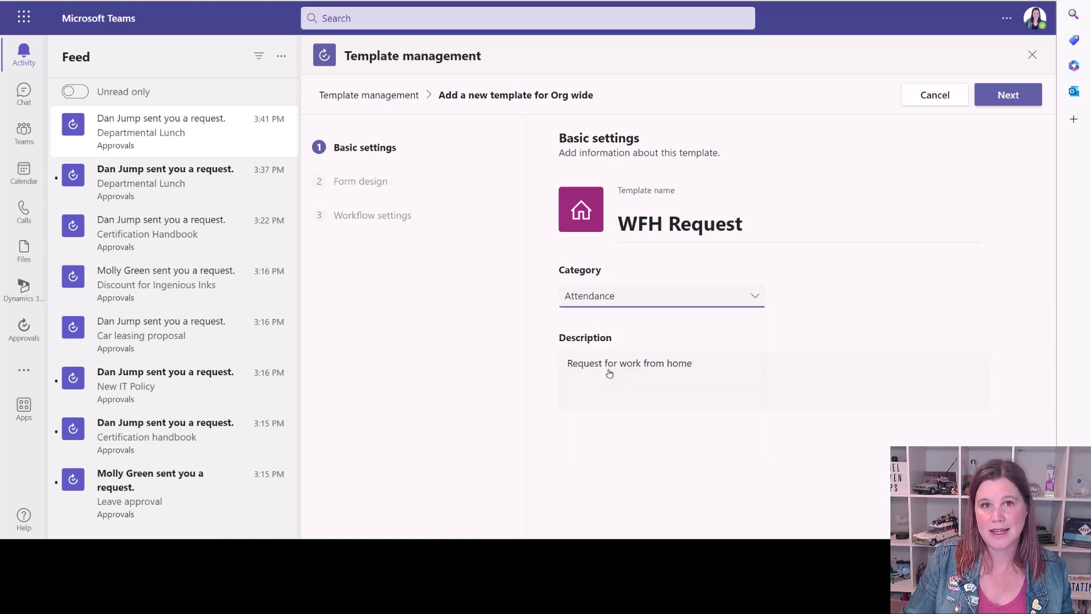
{"action": "left_click", "coordinate": [1006, 95]}
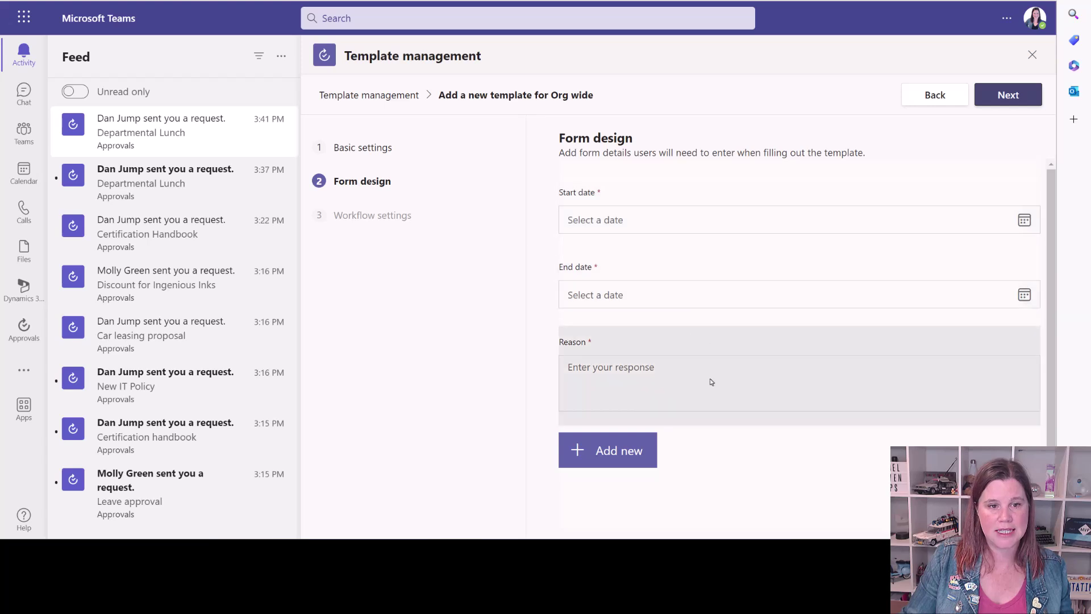
Add a Choice question 'Checked with local manager?' with Yes/No options, then continue to Workflow settings.
{"action": "left_click", "coordinate": [597, 456]}
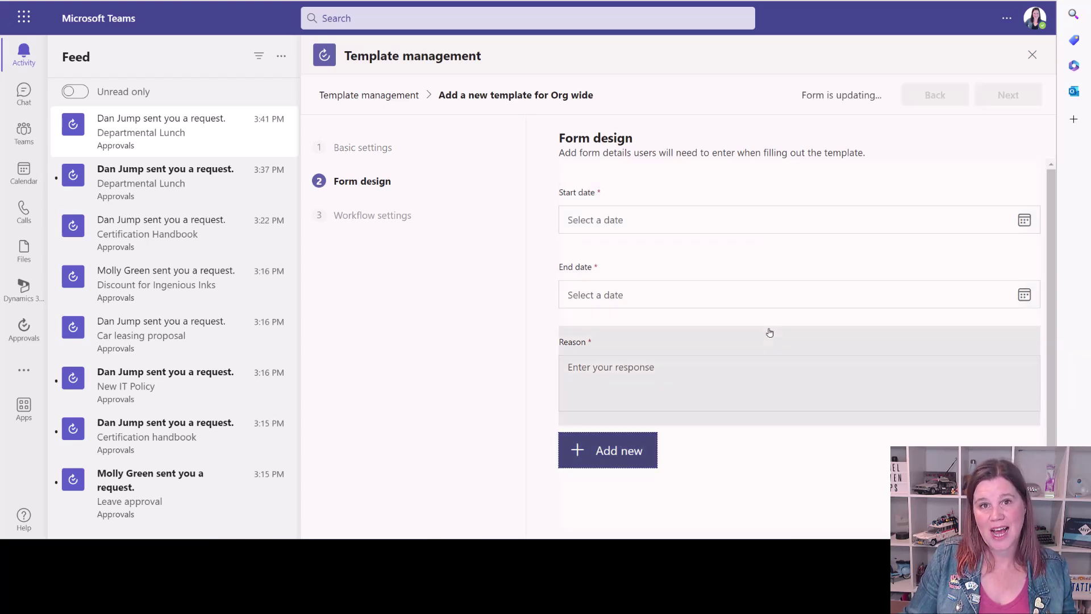
{"action": "left_click", "coordinate": [631, 461]}
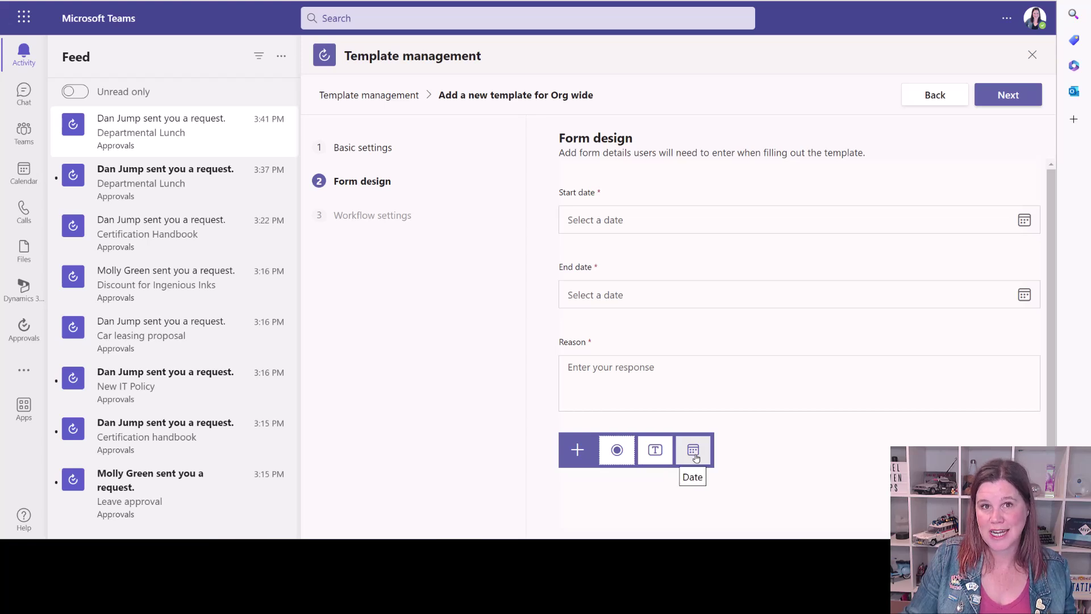
{"action": "left_click", "coordinate": [617, 450]}
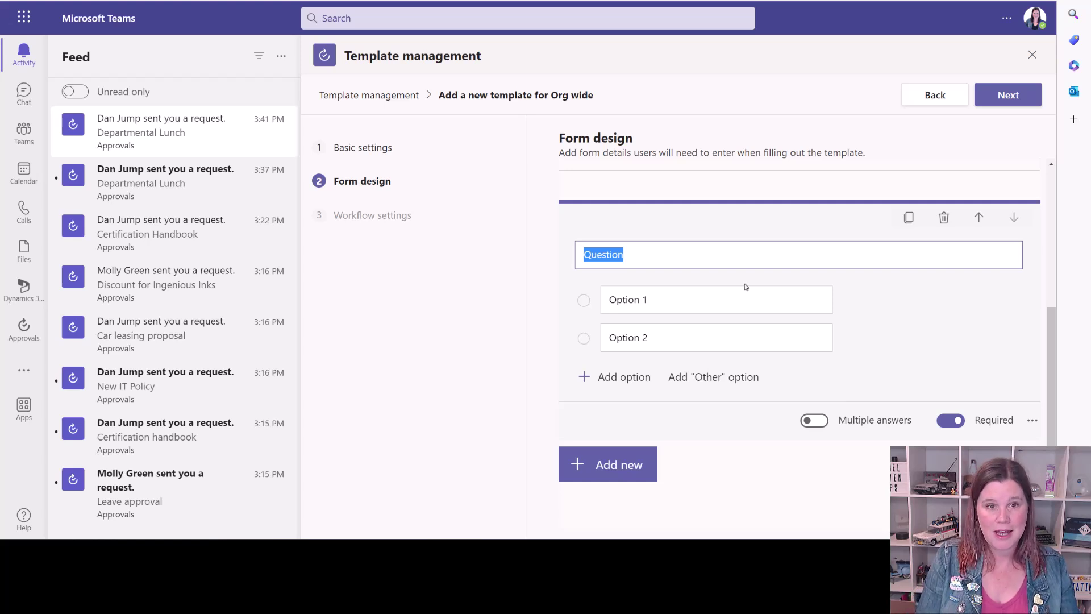
{"action": "type", "text": "Checked with local "}
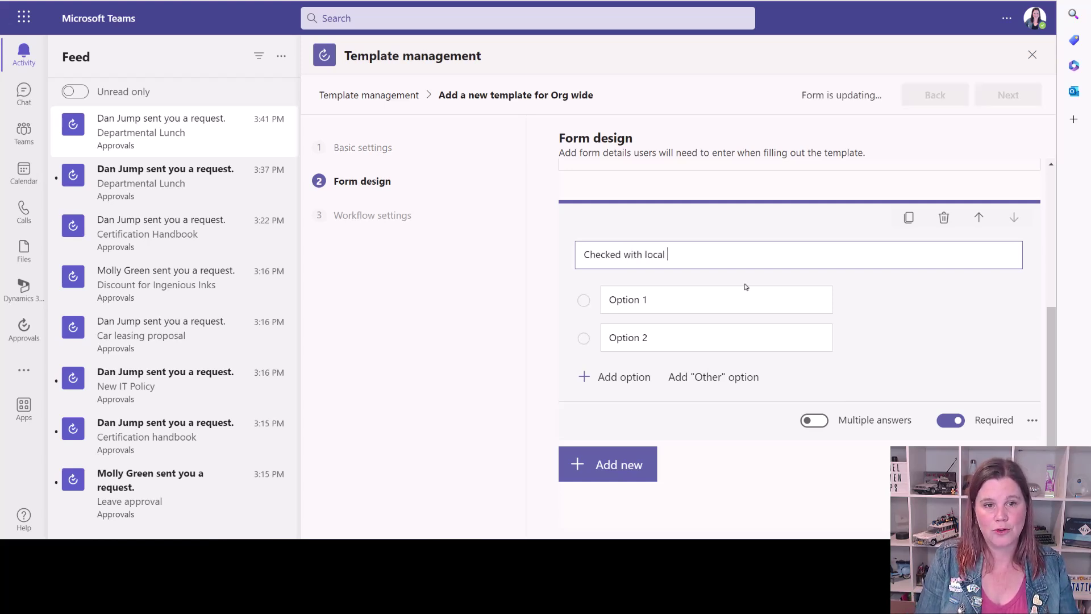
{"action": "type", "text": "manager?"}
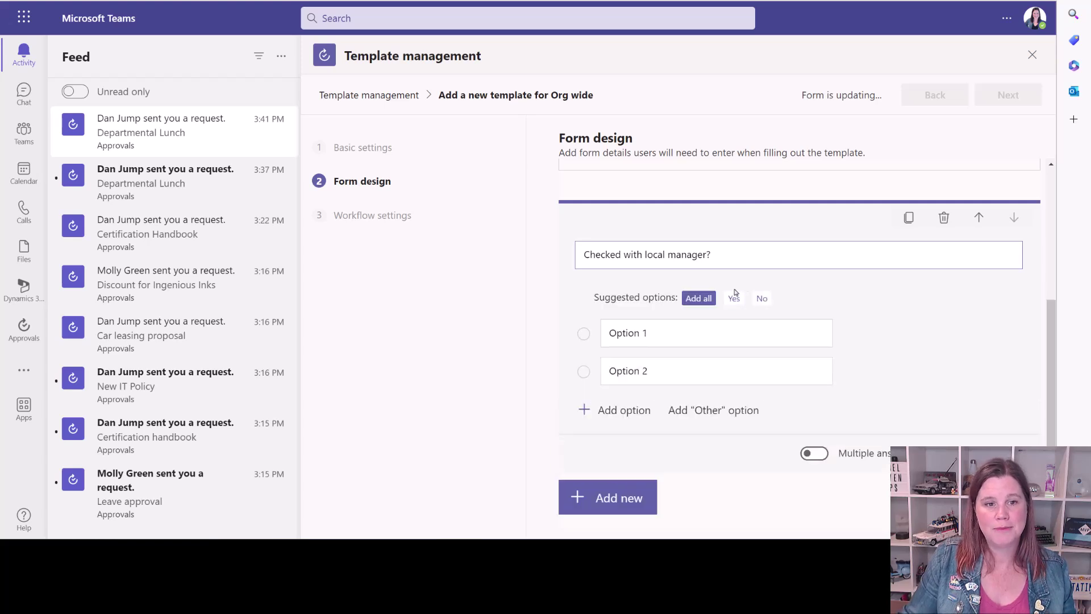
{"action": "left_click", "coordinate": [698, 298]}
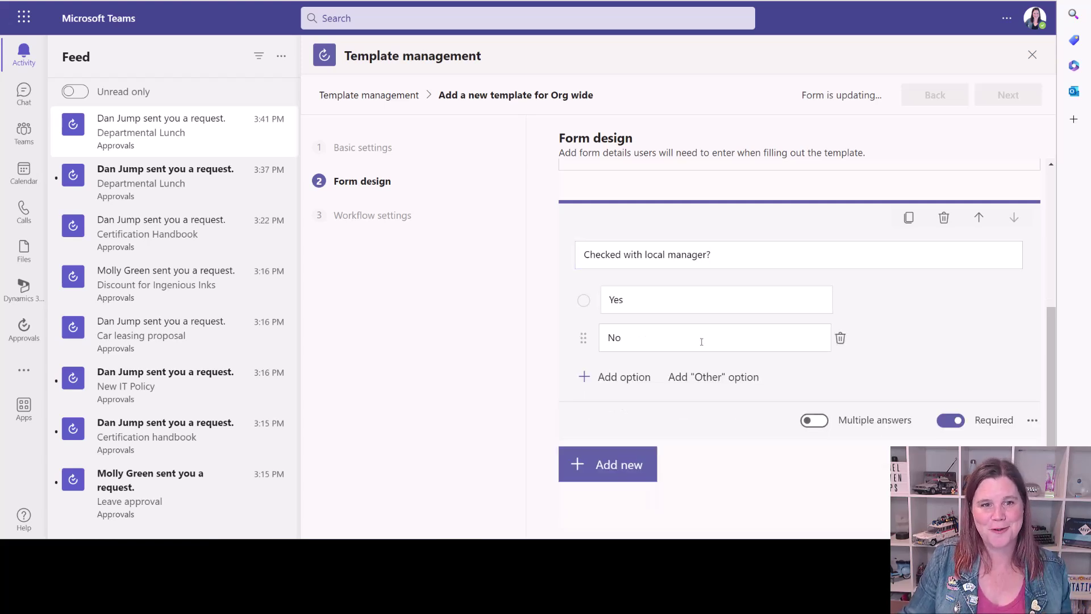
{"action": "left_click", "coordinate": [607, 464]}
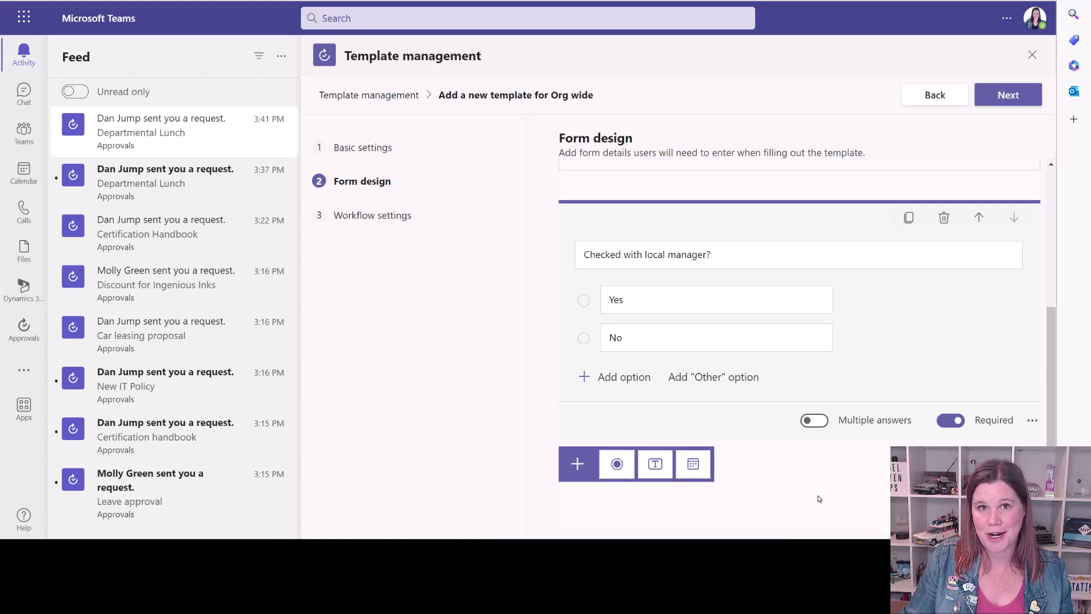
{"action": "left_click", "coordinate": [1009, 97]}
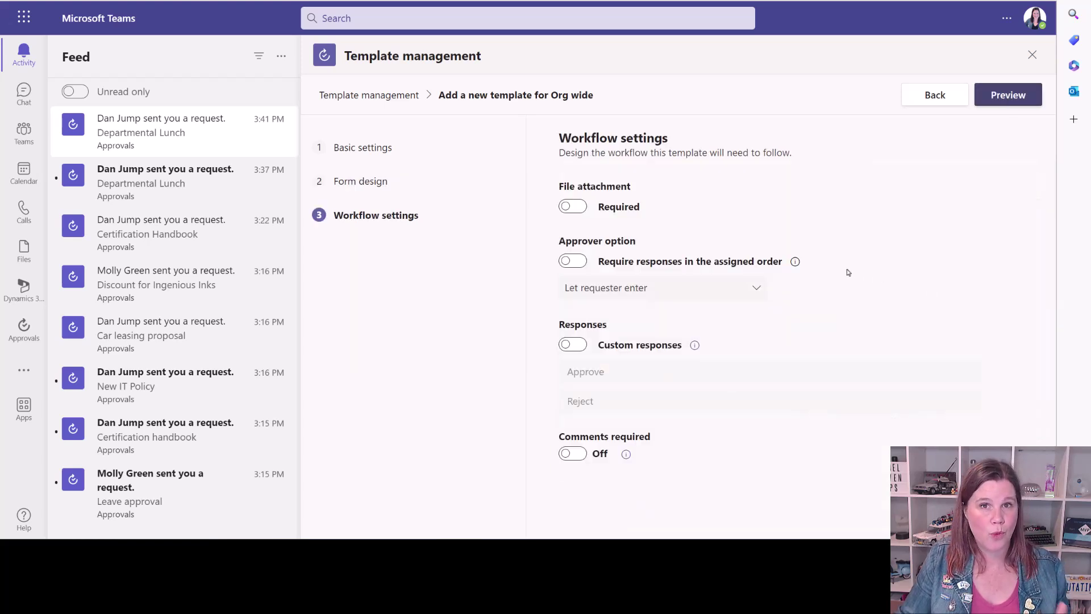
Leave file attachments optional and set the approver option to Direct manager as approver.
{"action": "left_click", "coordinate": [577, 211]}
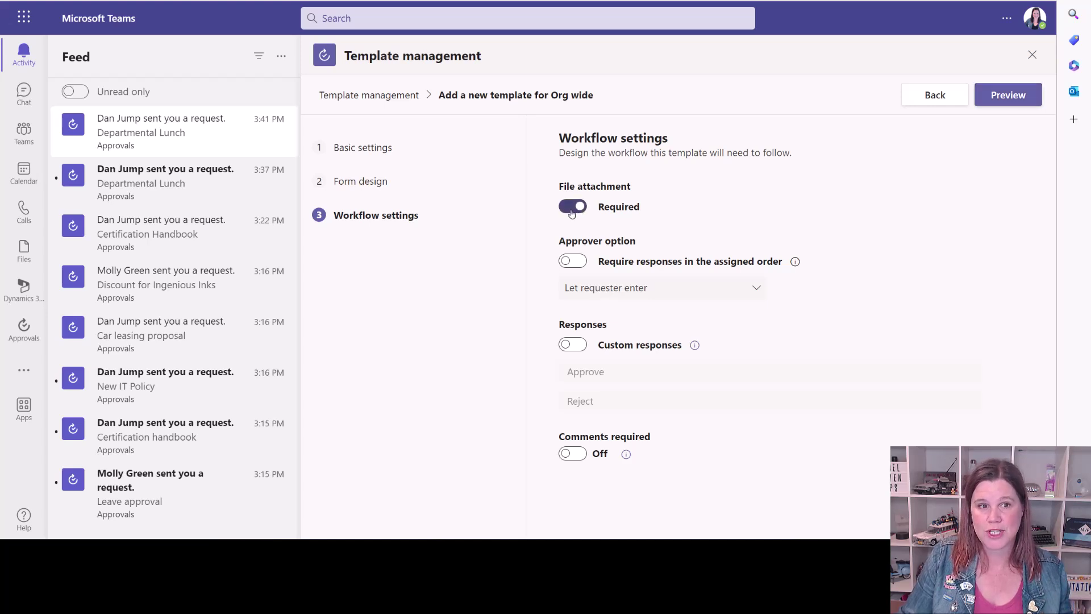
{"action": "left_click", "coordinate": [570, 213]}
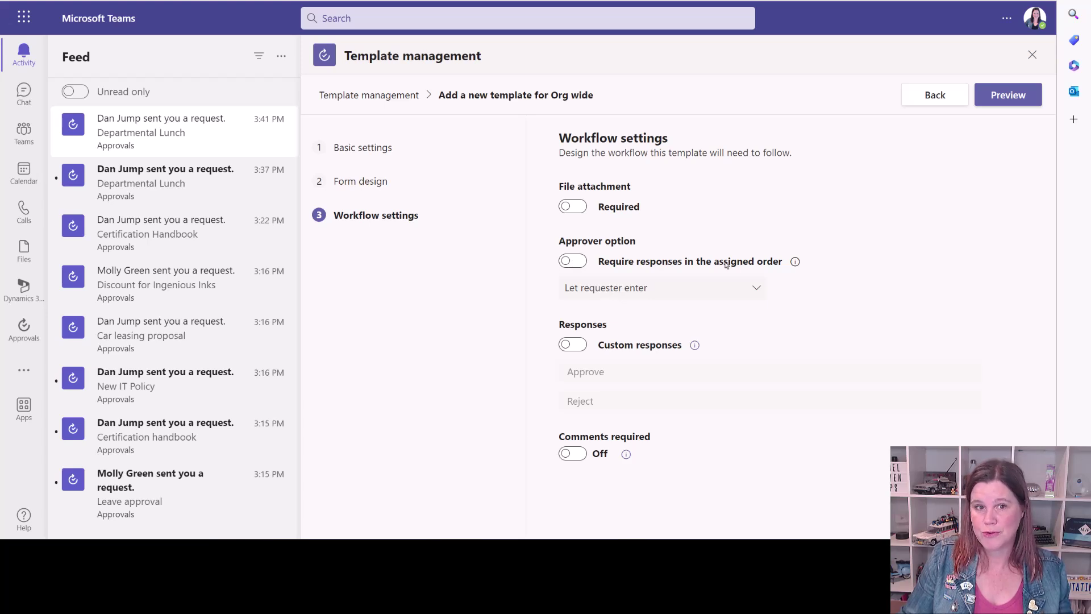
{"action": "left_click", "coordinate": [584, 290]}
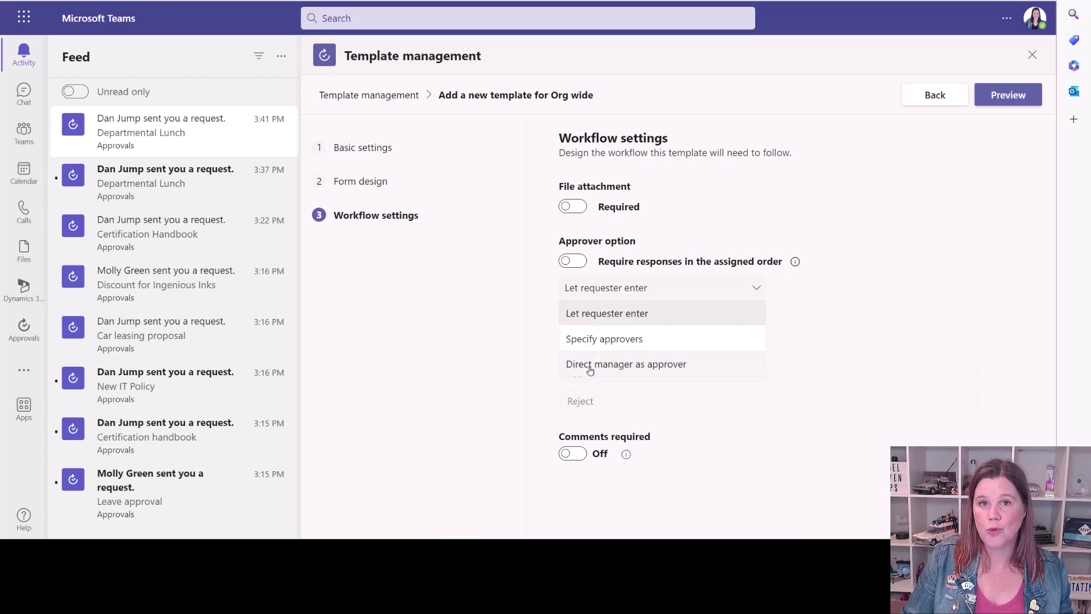
{"action": "left_click", "coordinate": [590, 366]}
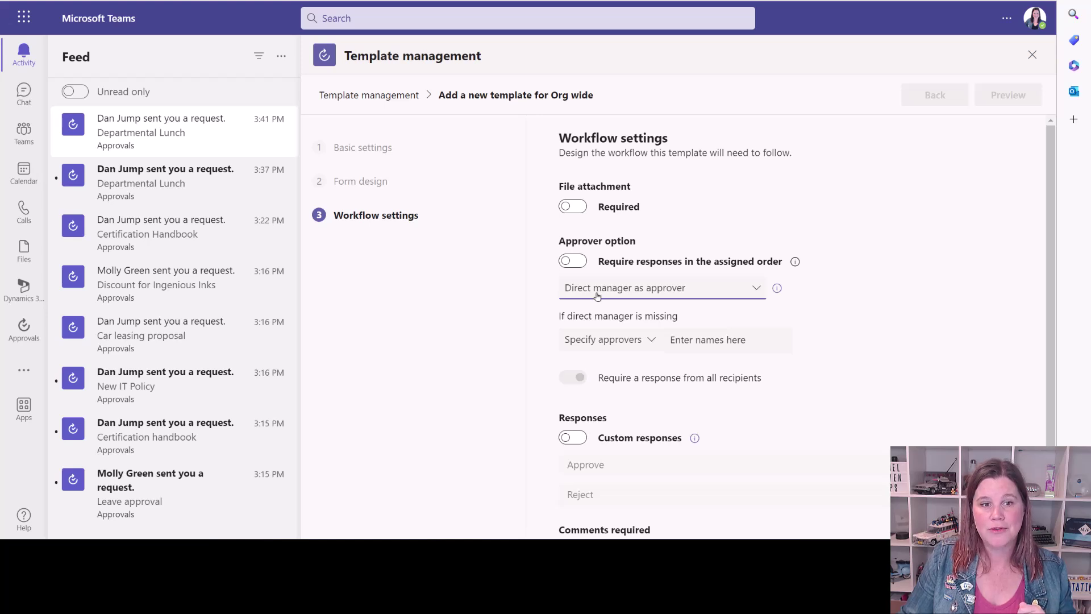
Under 'If direct manager is missing', keep Specify approvers and add a named colleague as fallback.
{"action": "left_click", "coordinate": [622, 343]}
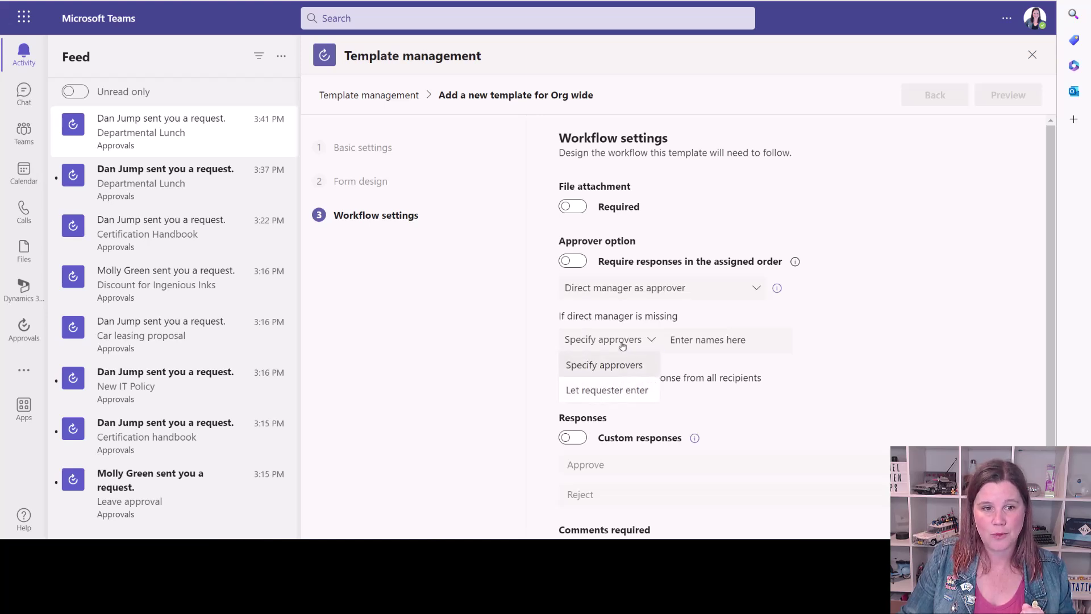
{"action": "left_click", "coordinate": [706, 339]}
{"action": "type", "text": "lisa"}
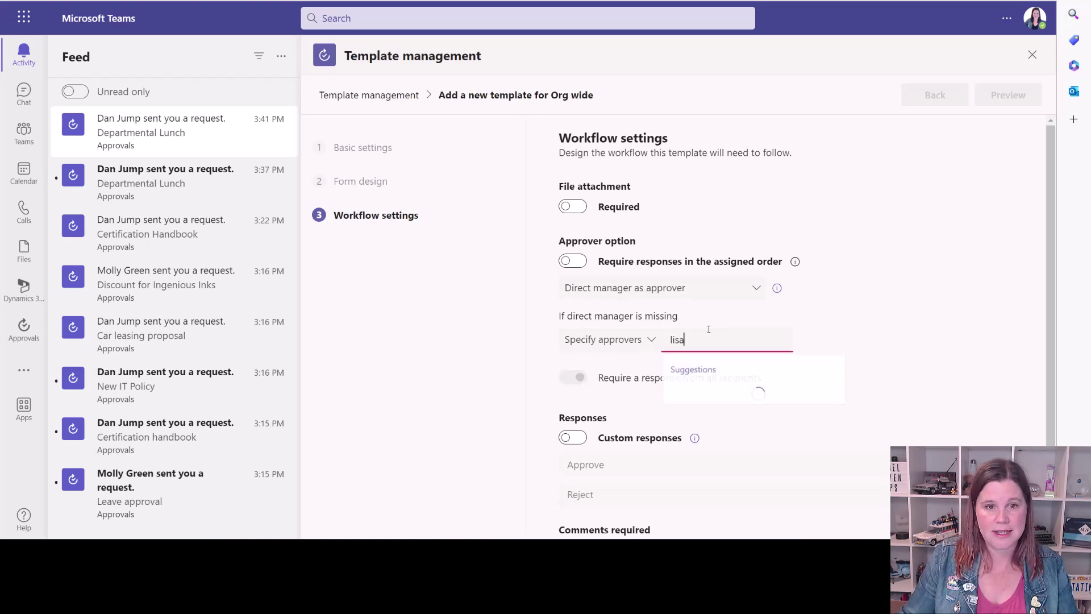
{"action": "left_click", "coordinate": [704, 401]}
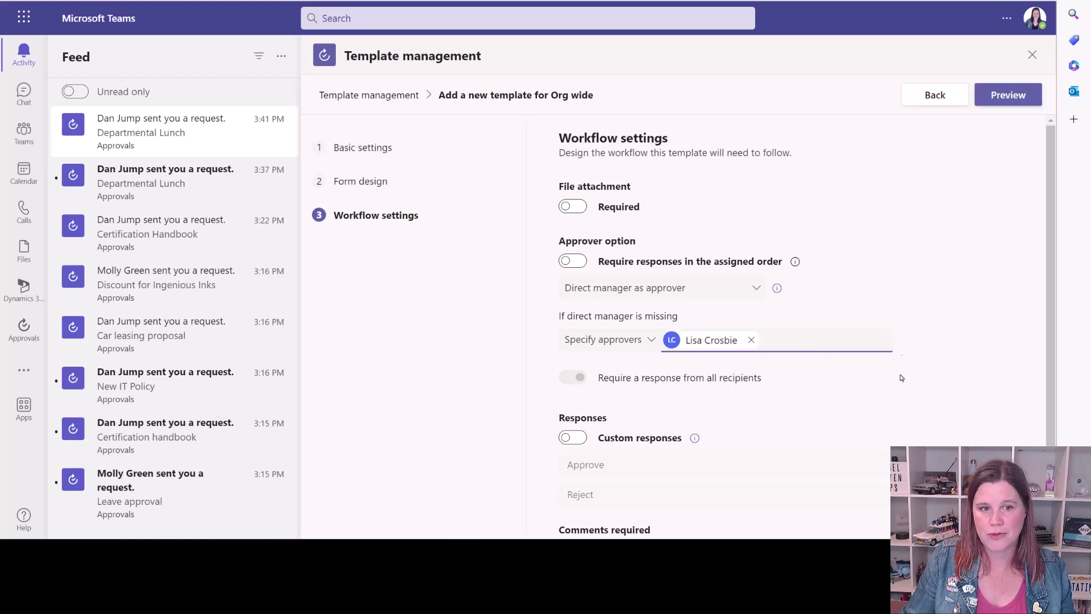
{"action": "scroll", "coordinate": [903, 386], "scroll_direction": "down", "scroll_amount": 1}
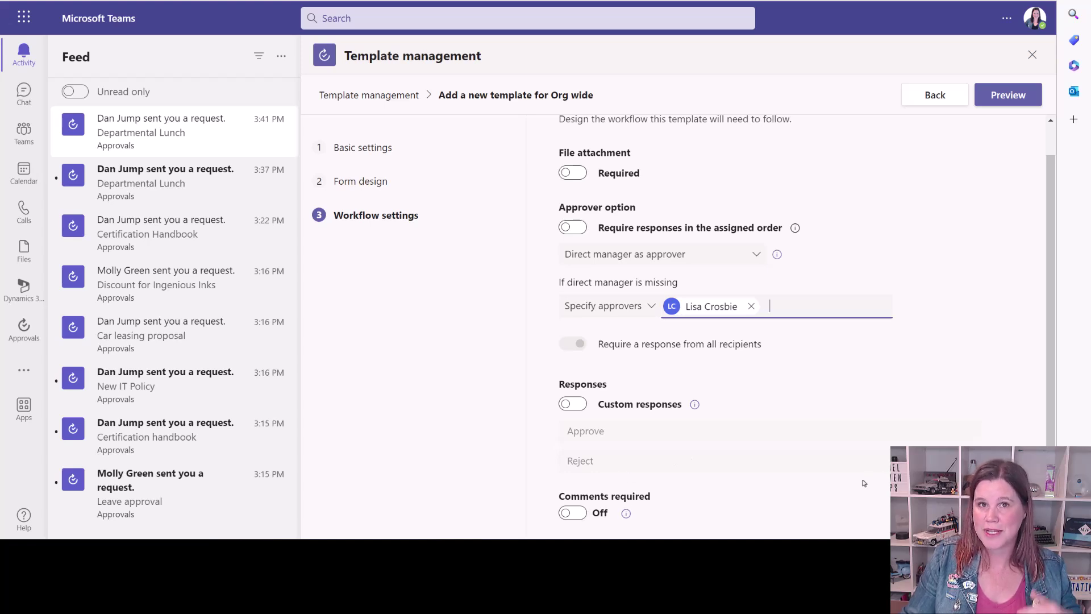
Preview the WFH Request form, publish the template, and dismiss the Share the template tip.
{"action": "left_click", "coordinate": [1008, 94]}
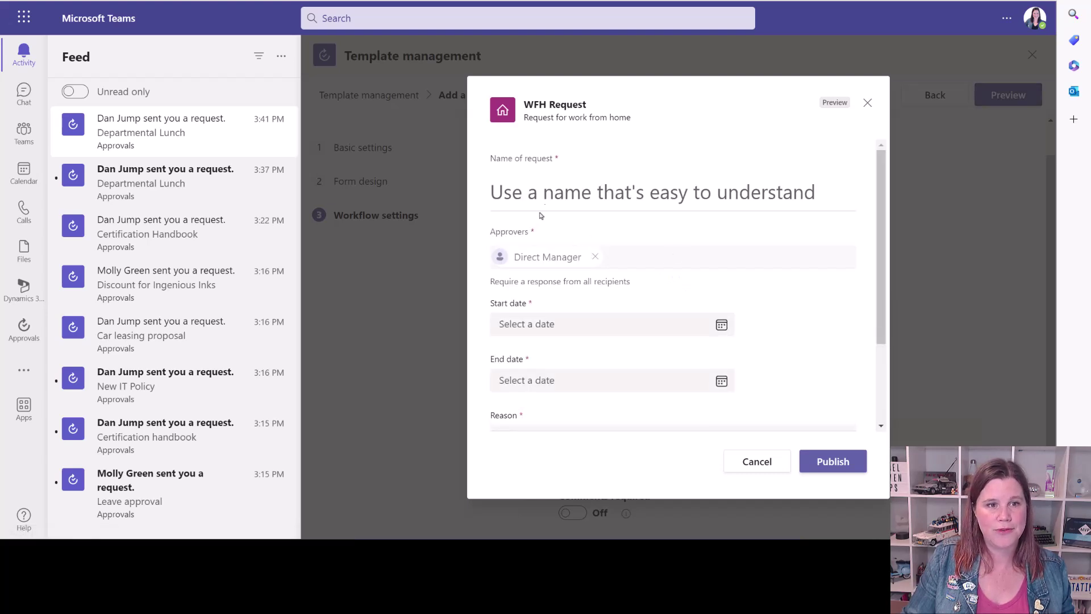
{"action": "scroll", "coordinate": [650, 268], "scroll_direction": "down", "scroll_amount": 2}
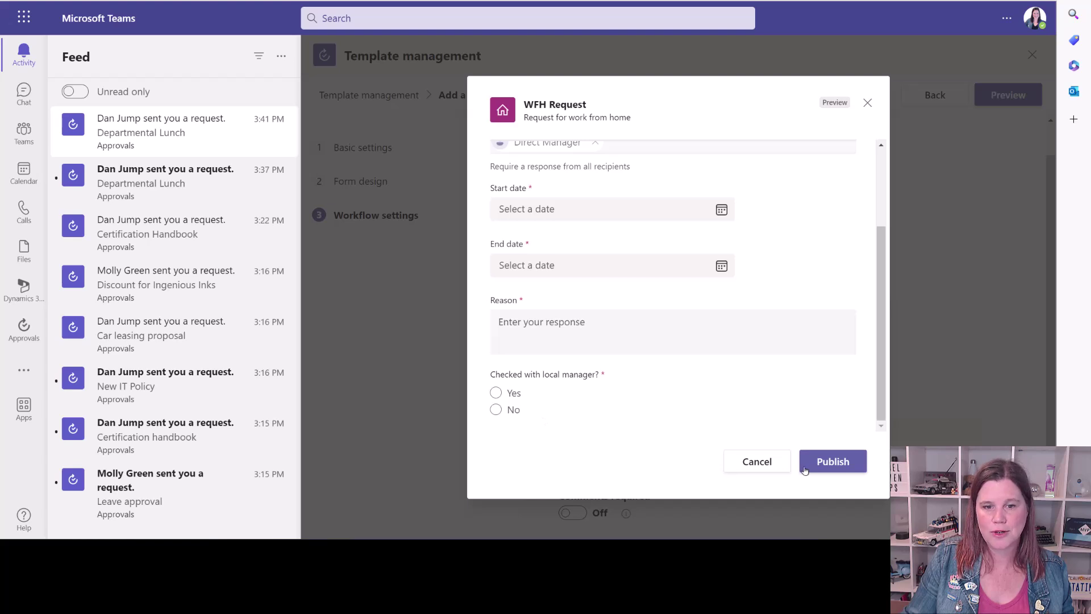
{"action": "left_click", "coordinate": [832, 461]}
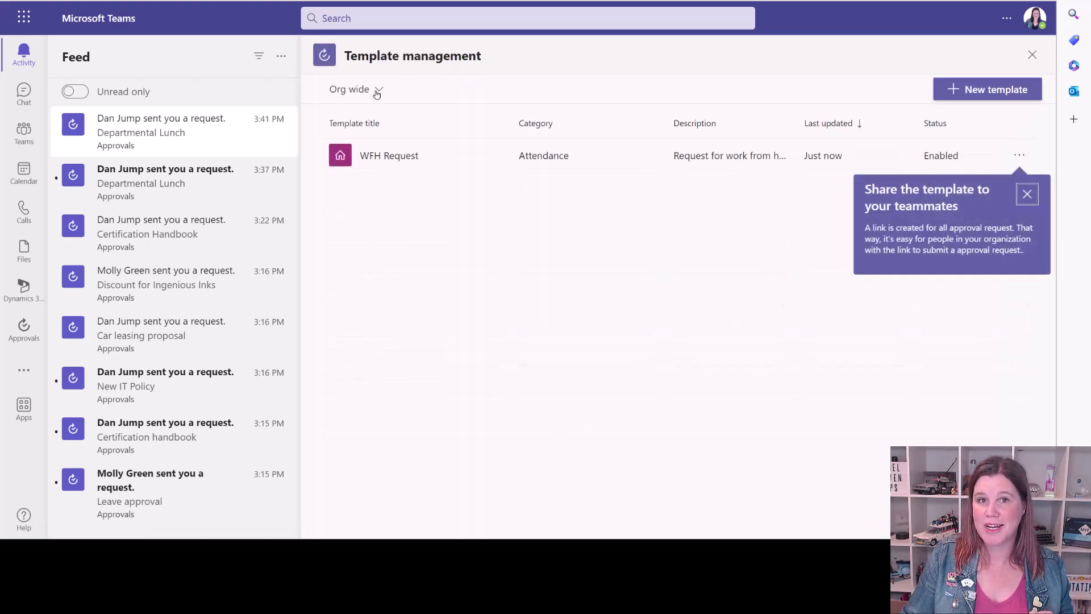
{"action": "left_click", "coordinate": [1027, 195]}
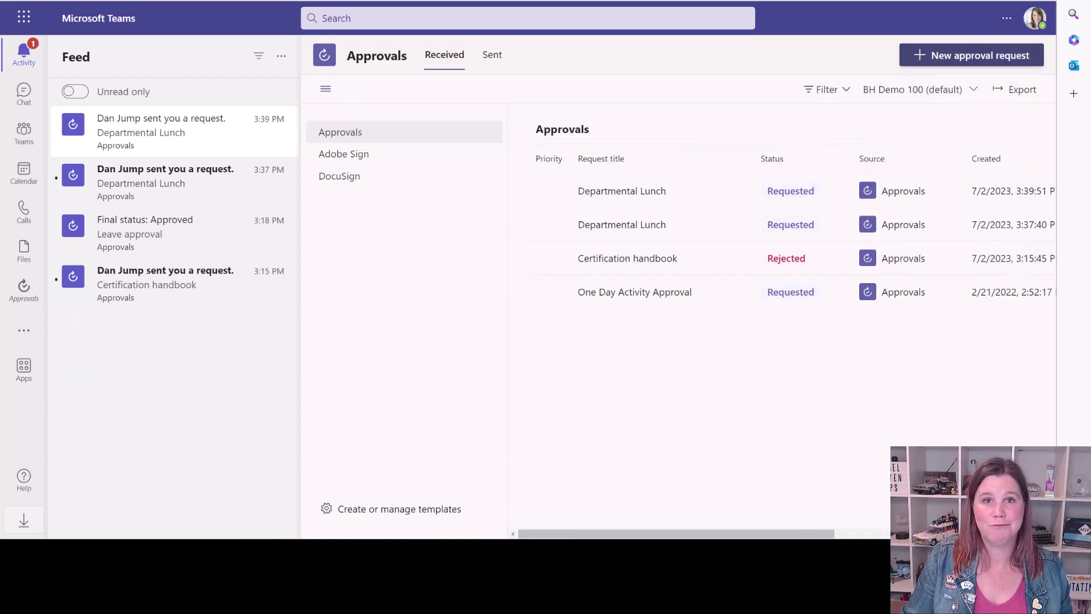
Start a new approval request from the WFH Request template named 'WFH Tuesday'.
{"action": "left_click", "coordinate": [936, 55]}
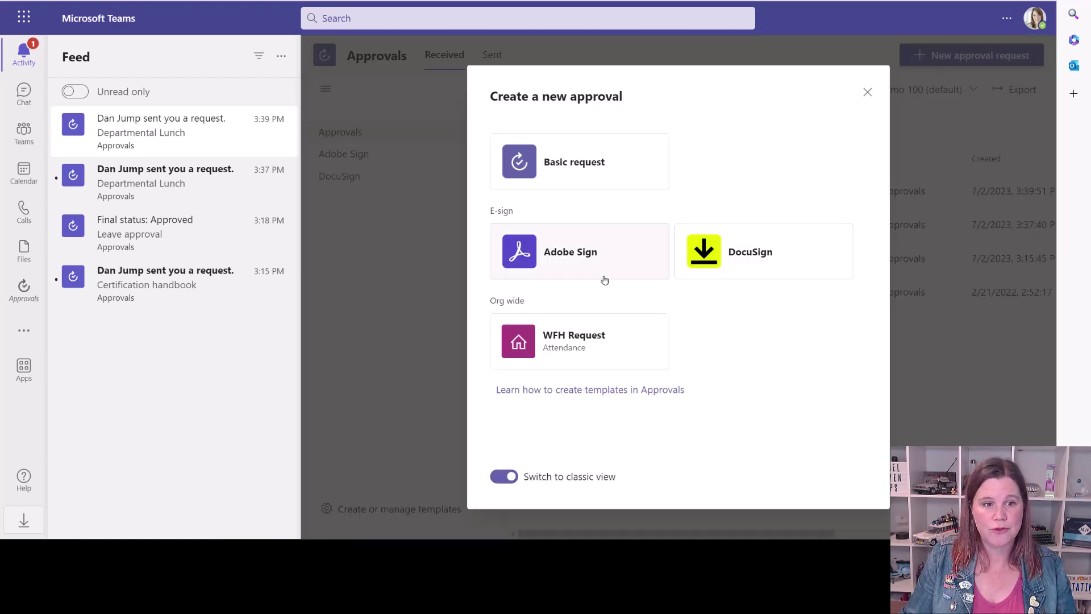
{"action": "left_click", "coordinate": [568, 342]}
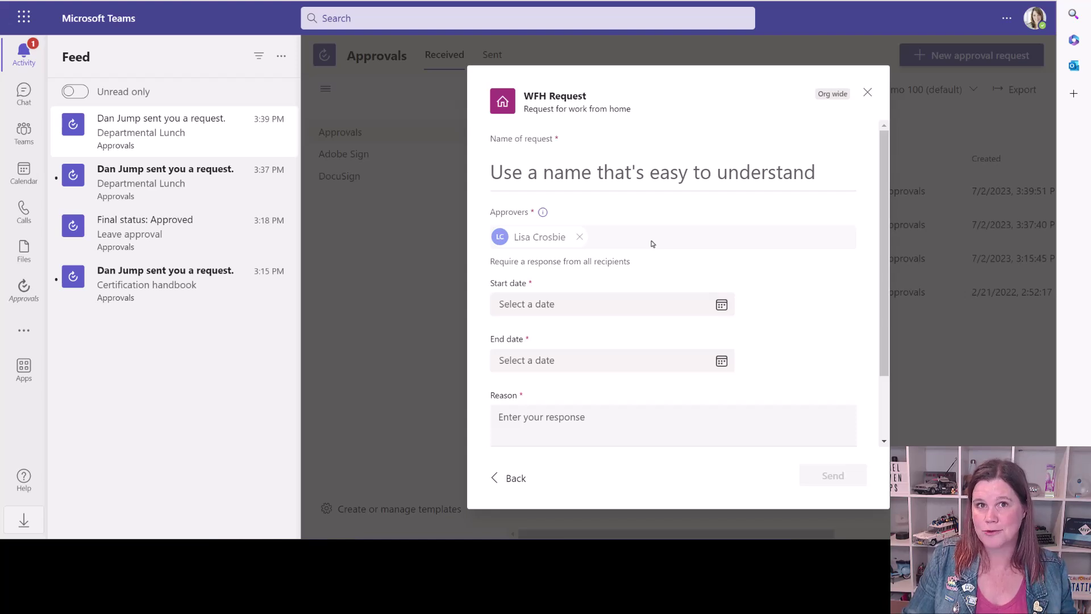
{"action": "left_click", "coordinate": [587, 176]}
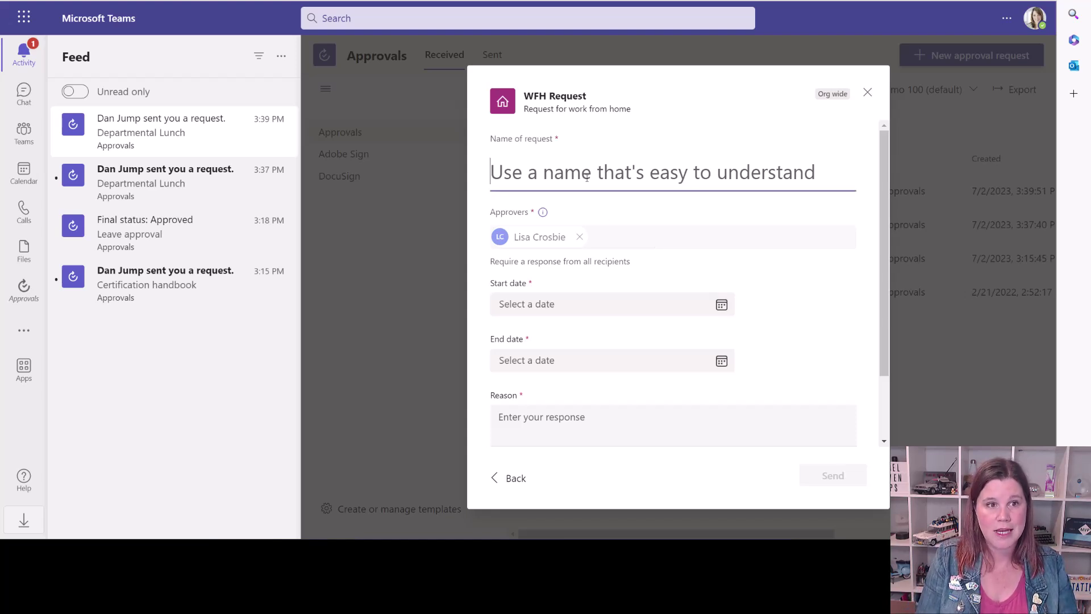
{"action": "type", "text": "WFH Tues"}
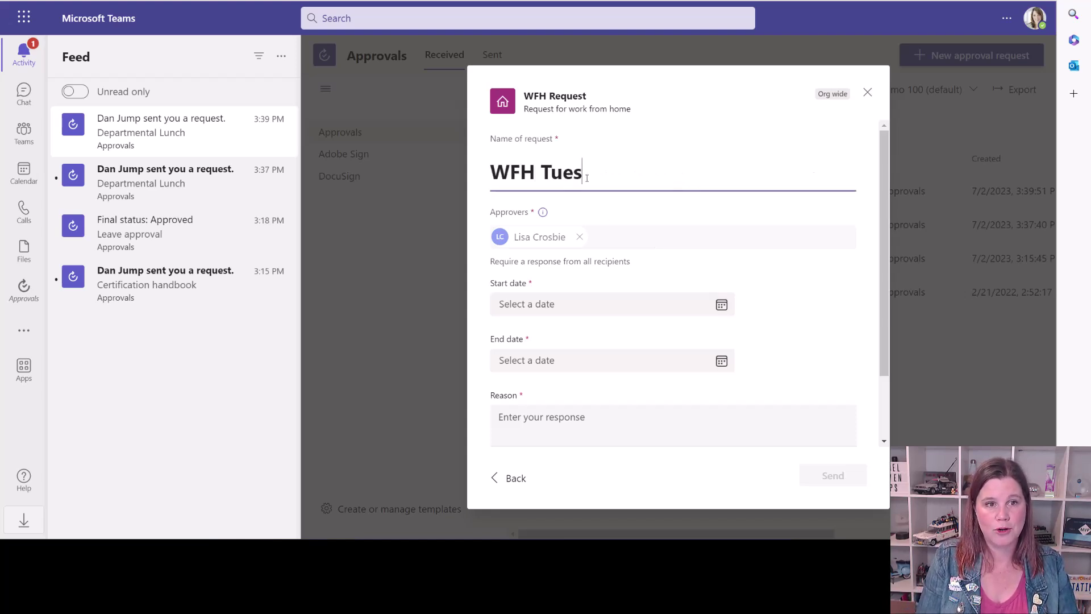
{"action": "type", "text": "day"}
Set start and end dates to 7/4/2023, reason 'Working on a large proposal', answer Yes, and send.
{"action": "left_click", "coordinate": [721, 308]}
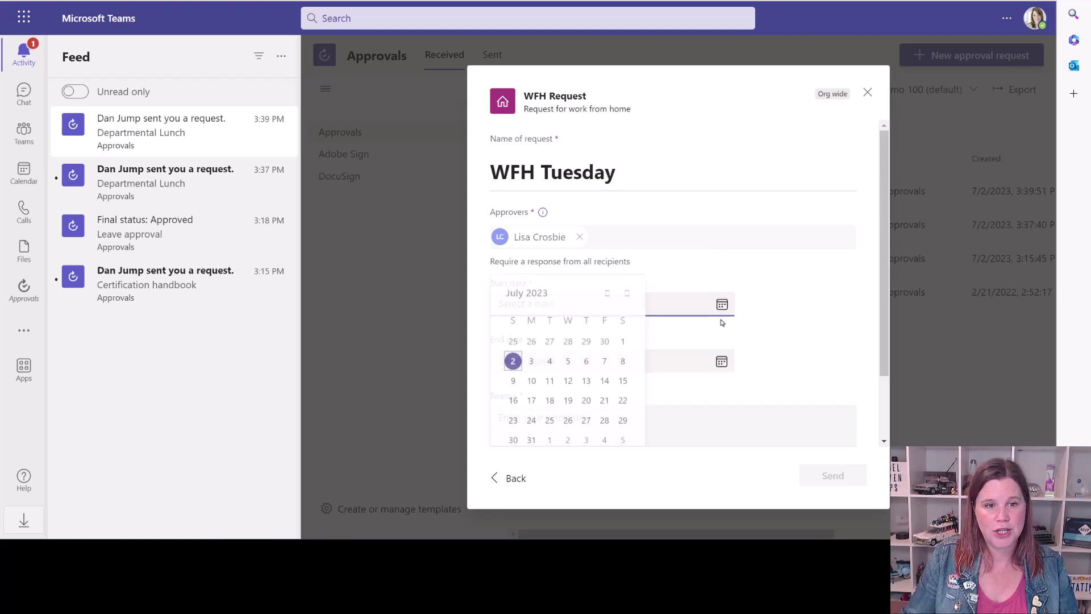
{"action": "left_click", "coordinate": [549, 362]}
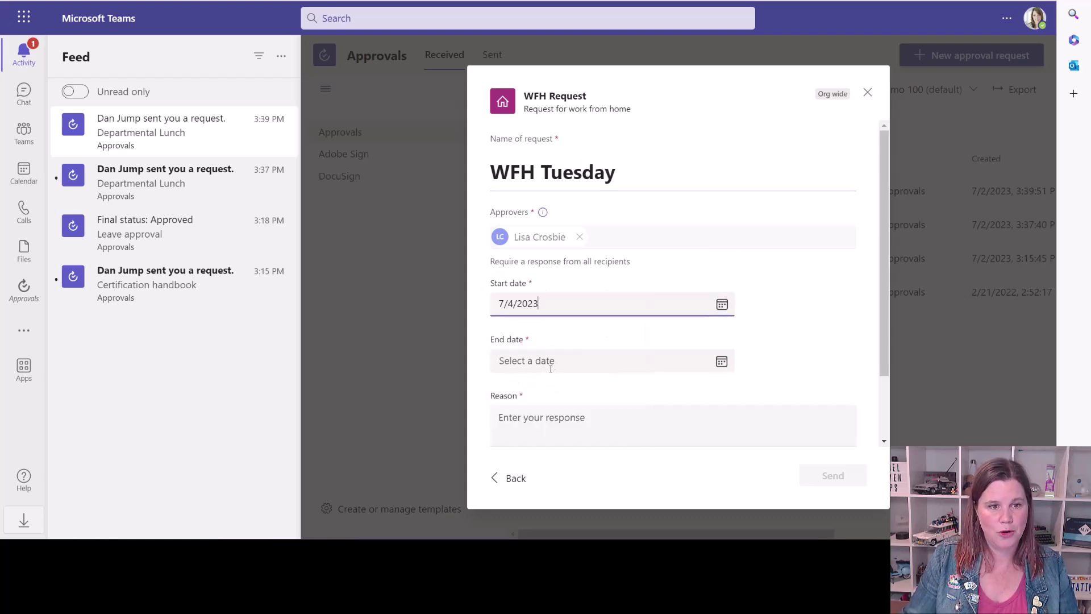
{"action": "left_click", "coordinate": [721, 363]}
{"action": "left_click", "coordinate": [548, 361]}
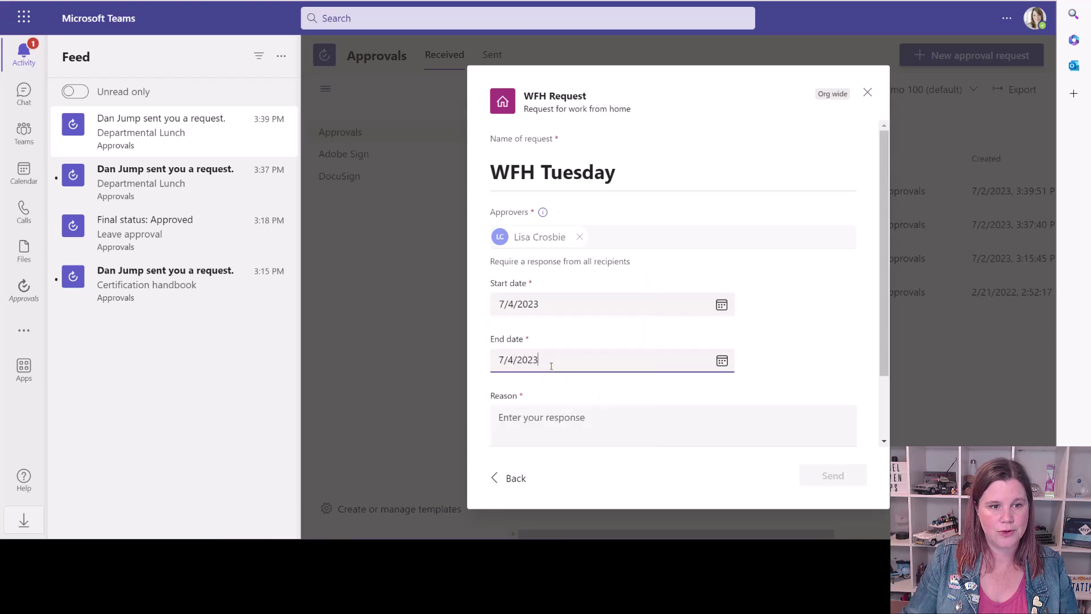
{"action": "left_click", "coordinate": [562, 419]}
{"action": "type", "text": "Working on a large proposal"}
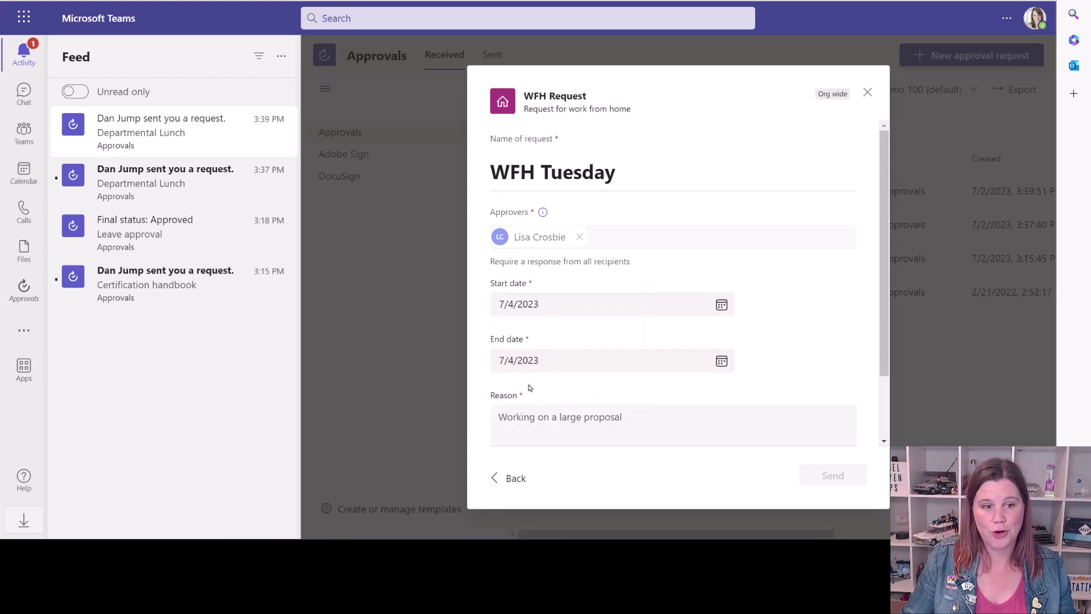
{"action": "scroll", "coordinate": [530, 388], "scroll_direction": "down", "scroll_amount": 2}
{"action": "left_click", "coordinate": [496, 407]}
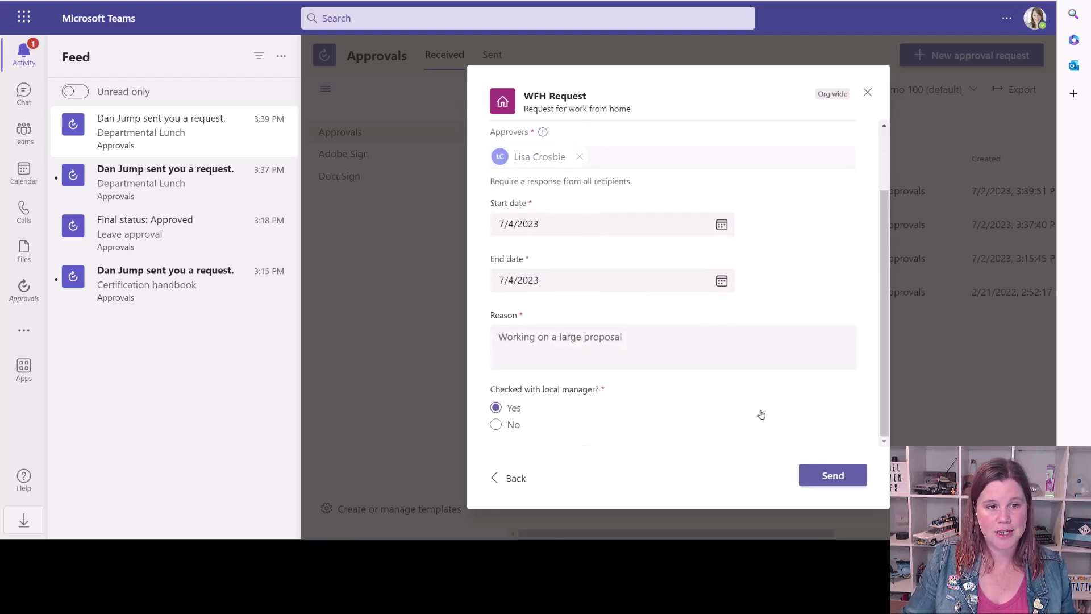
{"action": "left_click", "coordinate": [830, 475]}
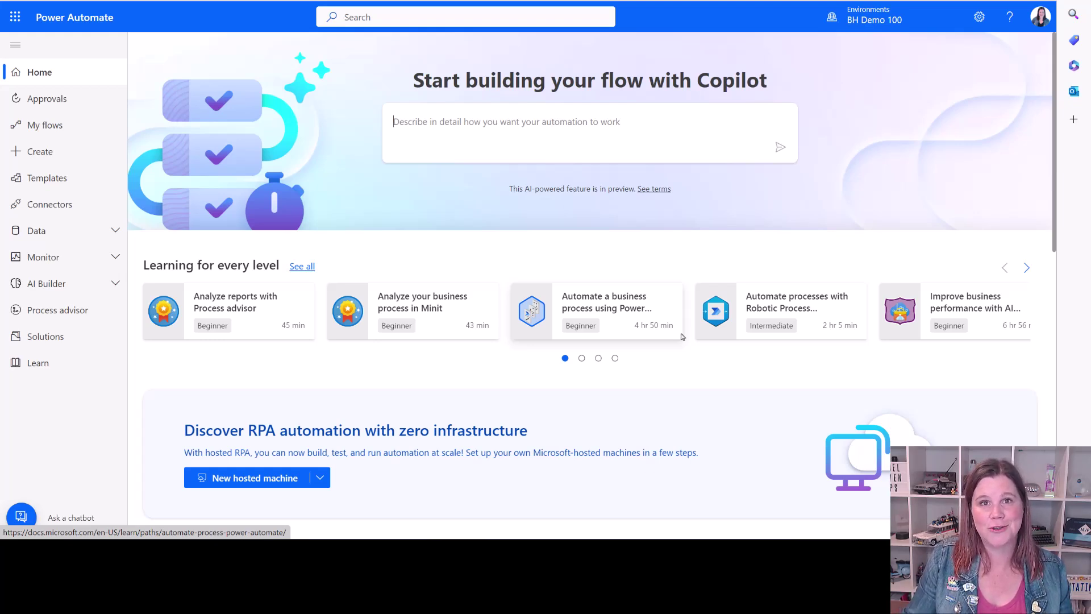
Create automated cloud flow 'New account approval' using the Dataverse 'When a row is added, modified or deleted' trigger.
{"action": "left_click", "coordinate": [25, 159]}
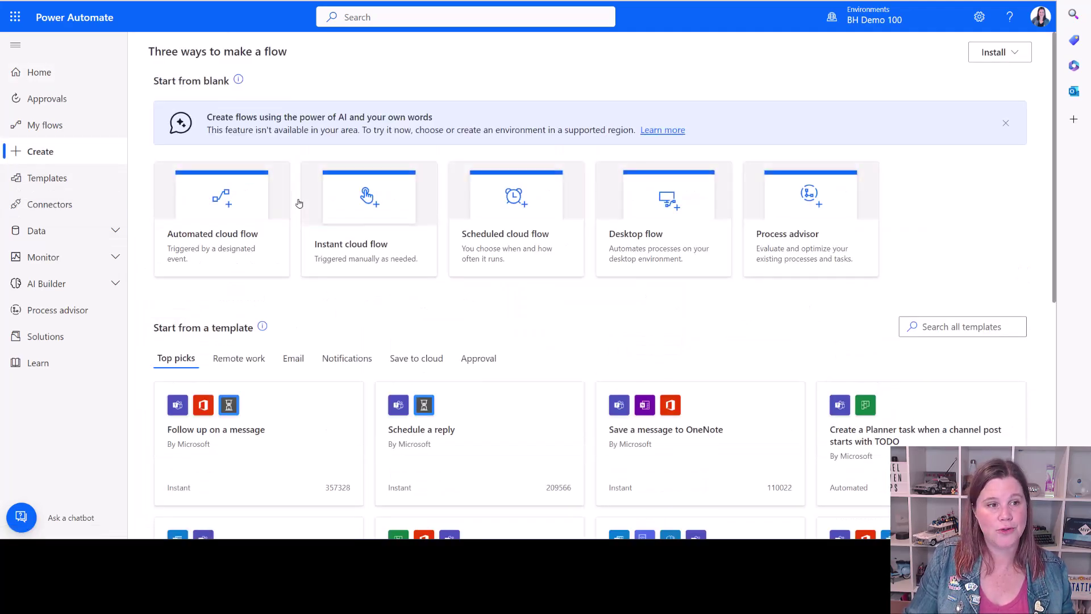
{"action": "left_click", "coordinate": [197, 220]}
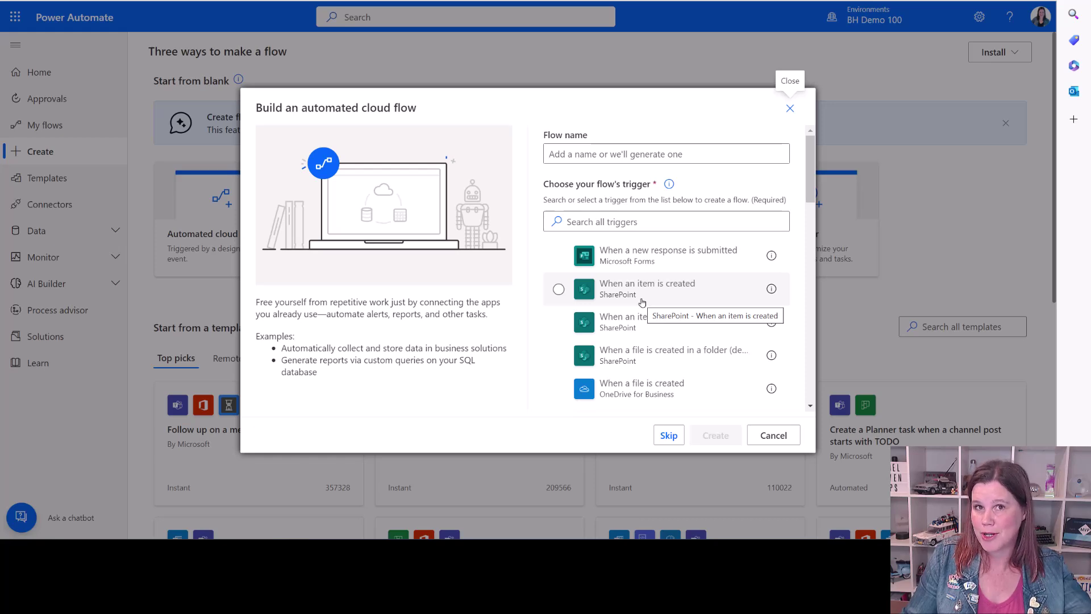
{"action": "key", "text": "Tab"}
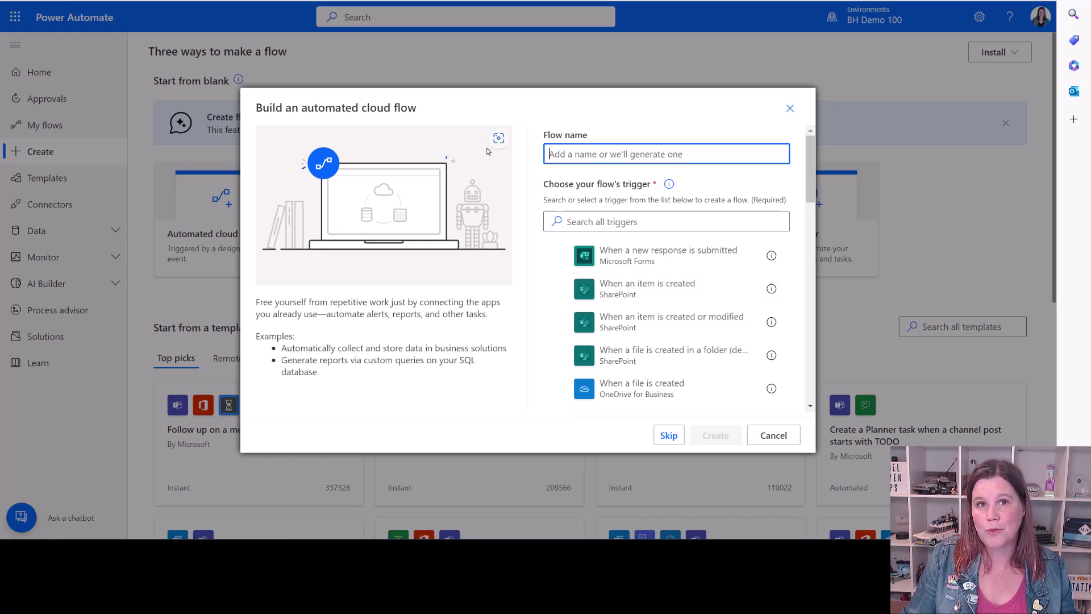
{"action": "left_click", "coordinate": [577, 220]}
{"action": "type", "text": "datavers"}
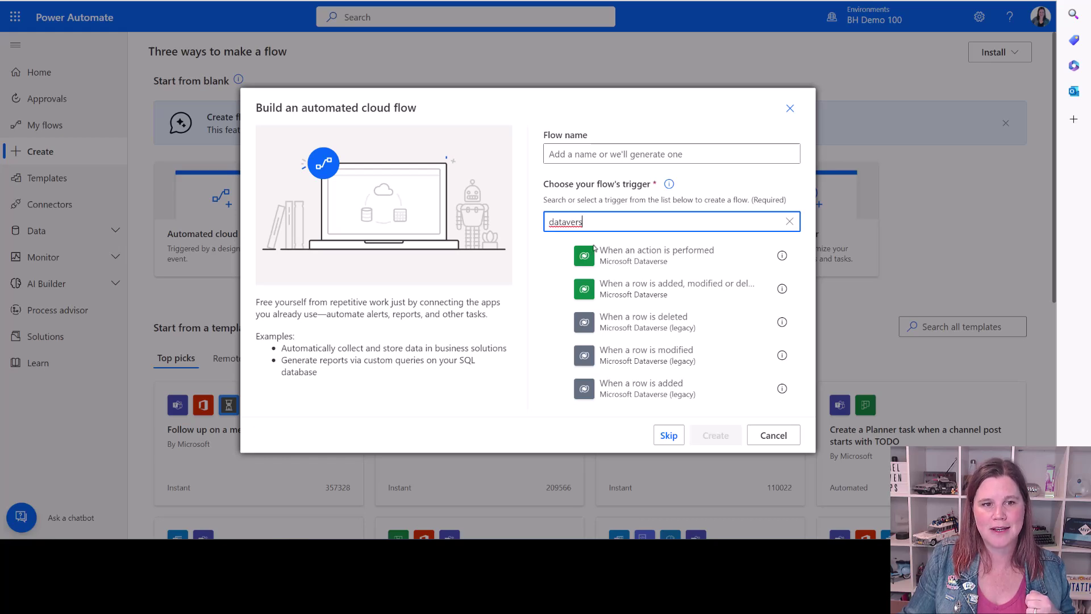
{"action": "left_click", "coordinate": [633, 289]}
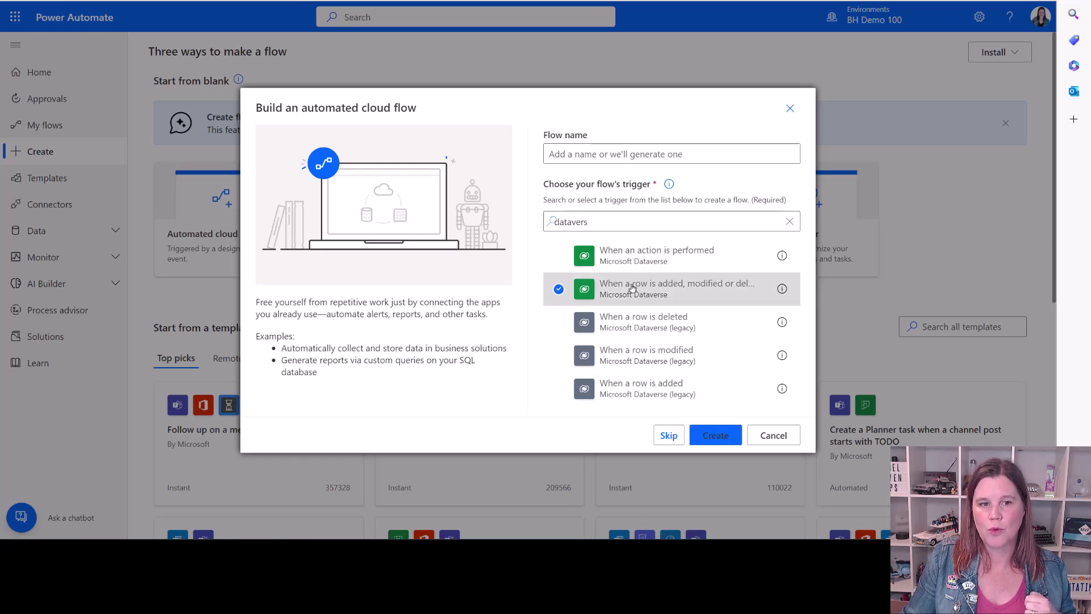
{"action": "left_click", "coordinate": [581, 154]}
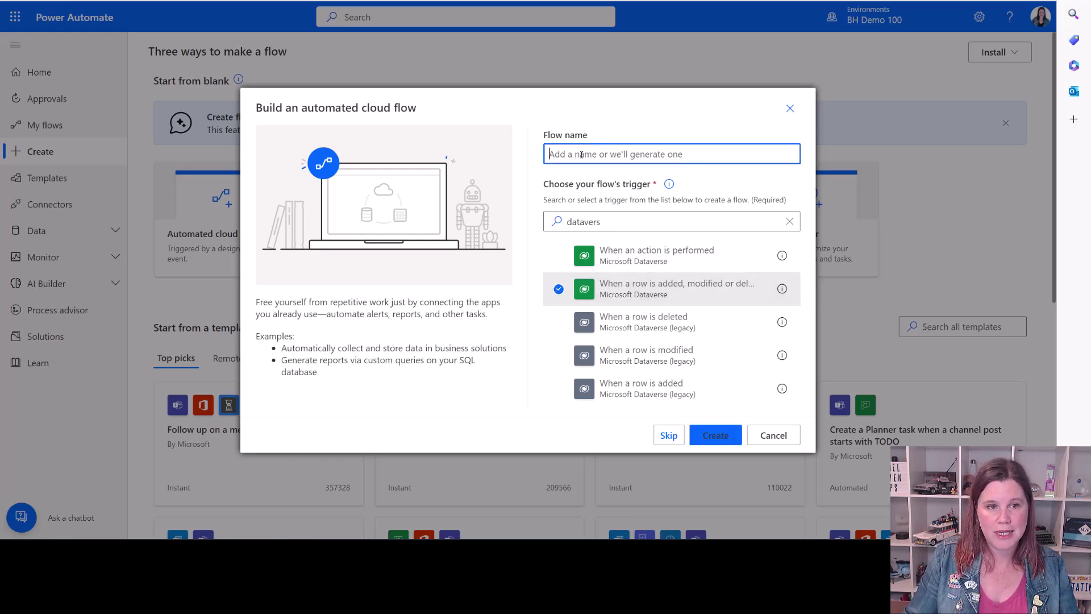
{"action": "type", "text": "New acc"}
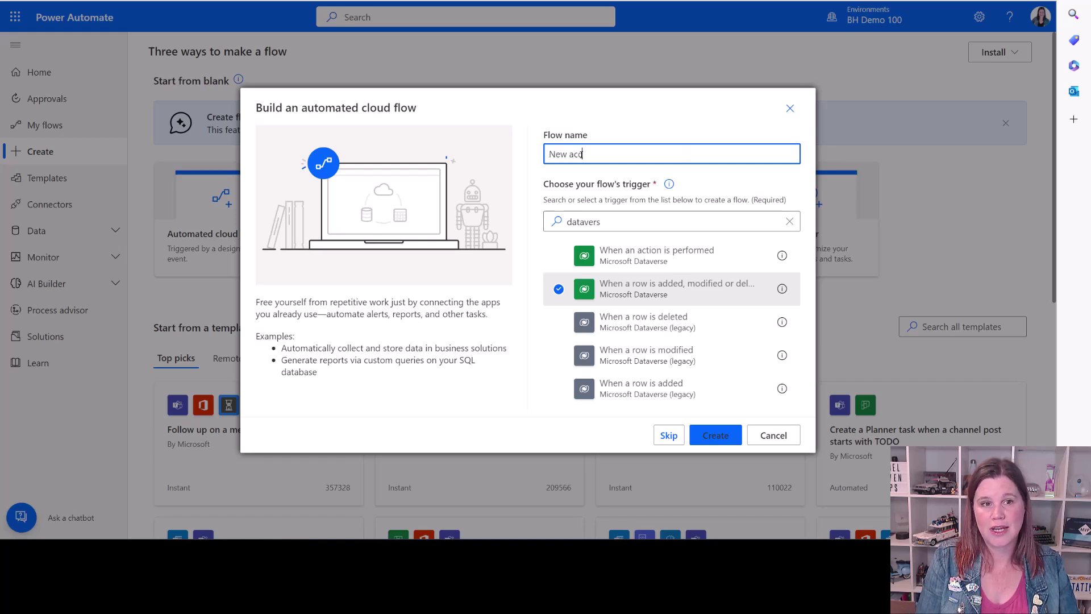
{"action": "type", "text": "ount approval"}
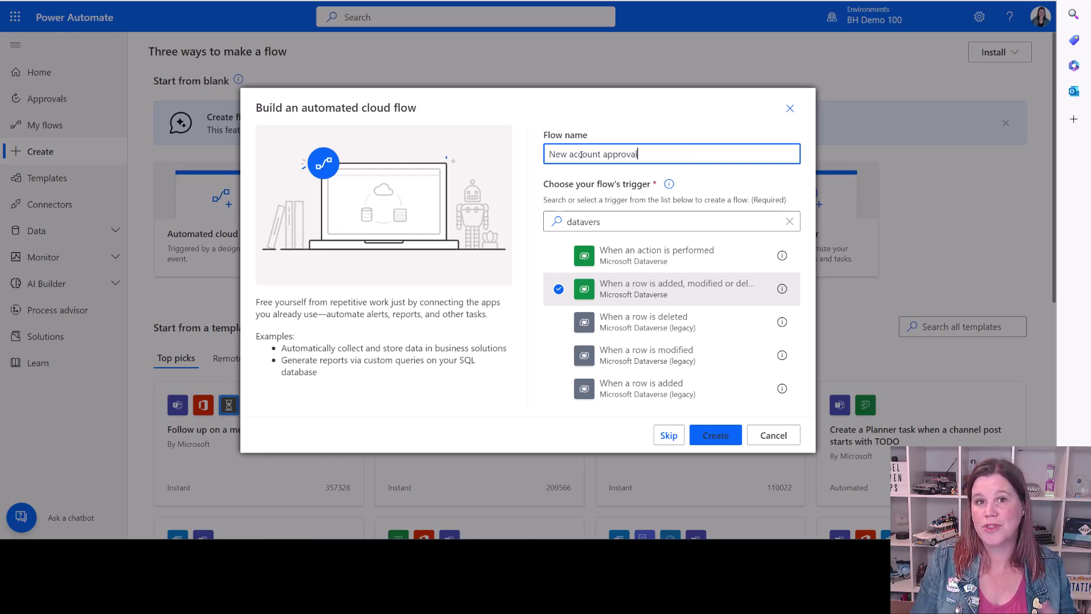
{"action": "left_click", "coordinate": [715, 435]}
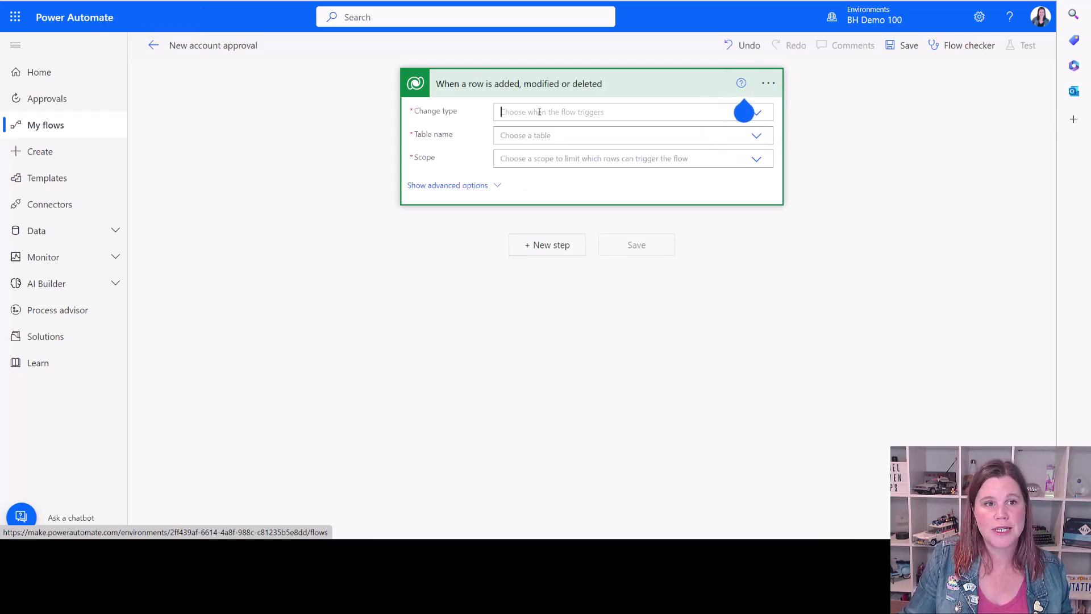
Set the trigger's Change type to Added, Table name to Accounts, and Scope to Organization.
{"action": "left_click", "coordinate": [508, 112]}
{"action": "left_click", "coordinate": [514, 131]}
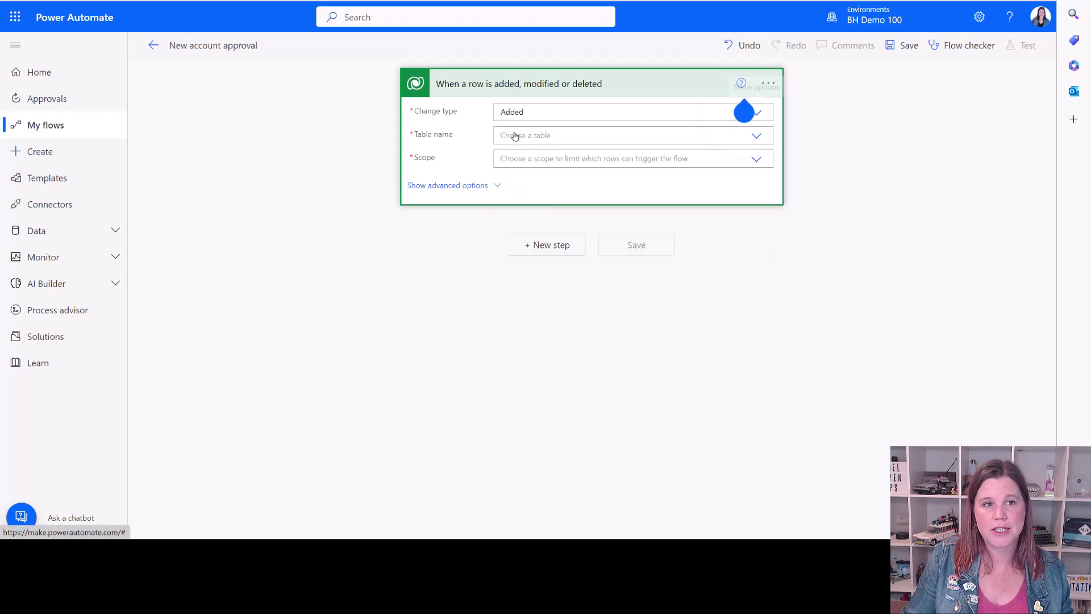
{"action": "left_click", "coordinate": [515, 135]}
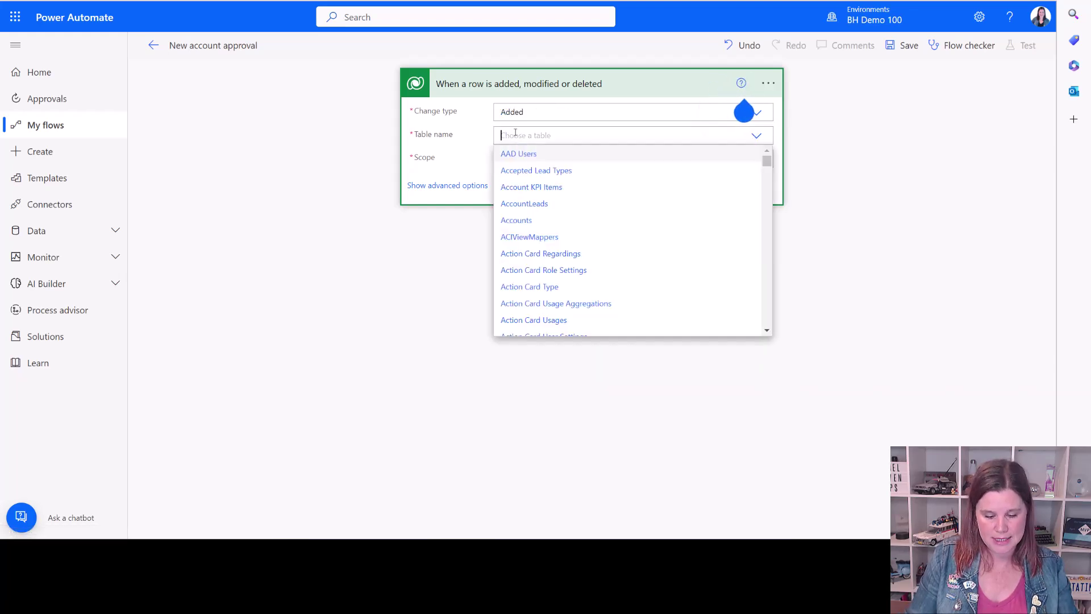
{"action": "left_click", "coordinate": [516, 220]}
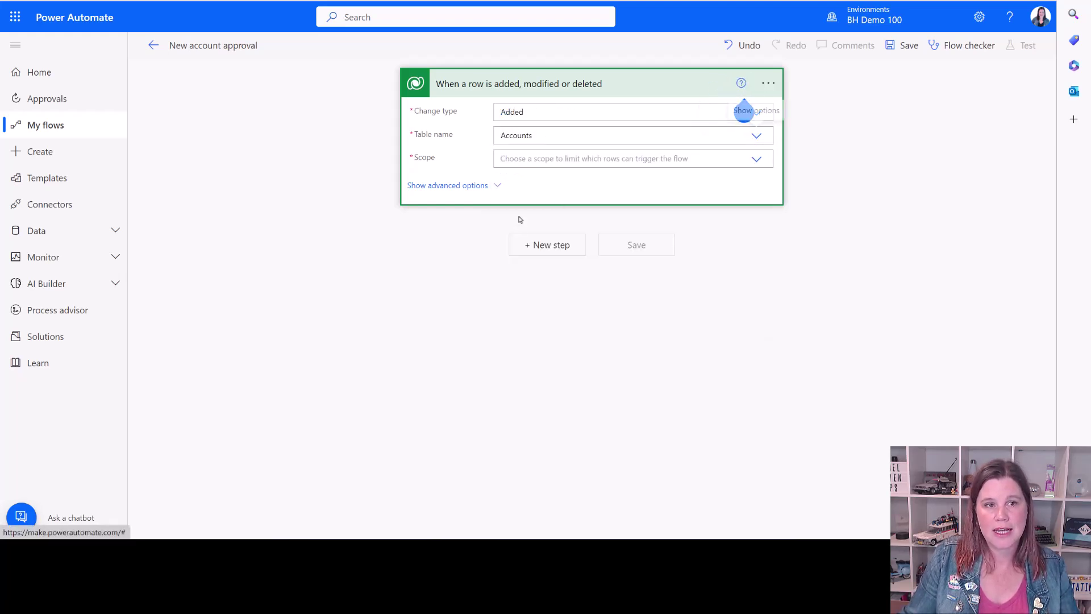
{"action": "left_click", "coordinate": [519, 195]}
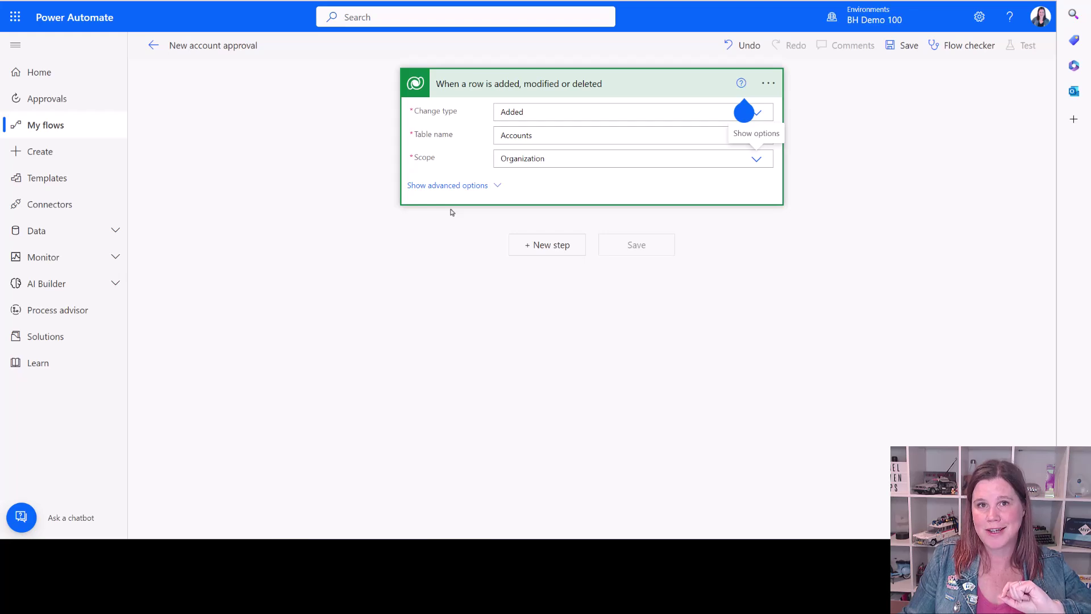
Add a 'Start and wait for an approval' step with type Approve/Reject - First to respond.
{"action": "left_click", "coordinate": [549, 245]}
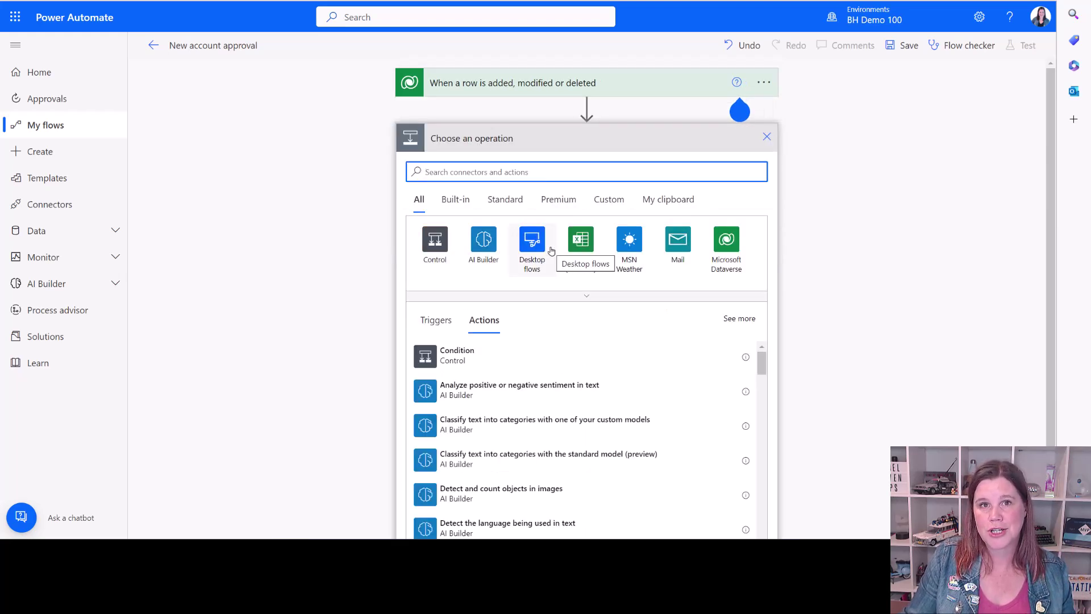
{"action": "type", "text": "app"}
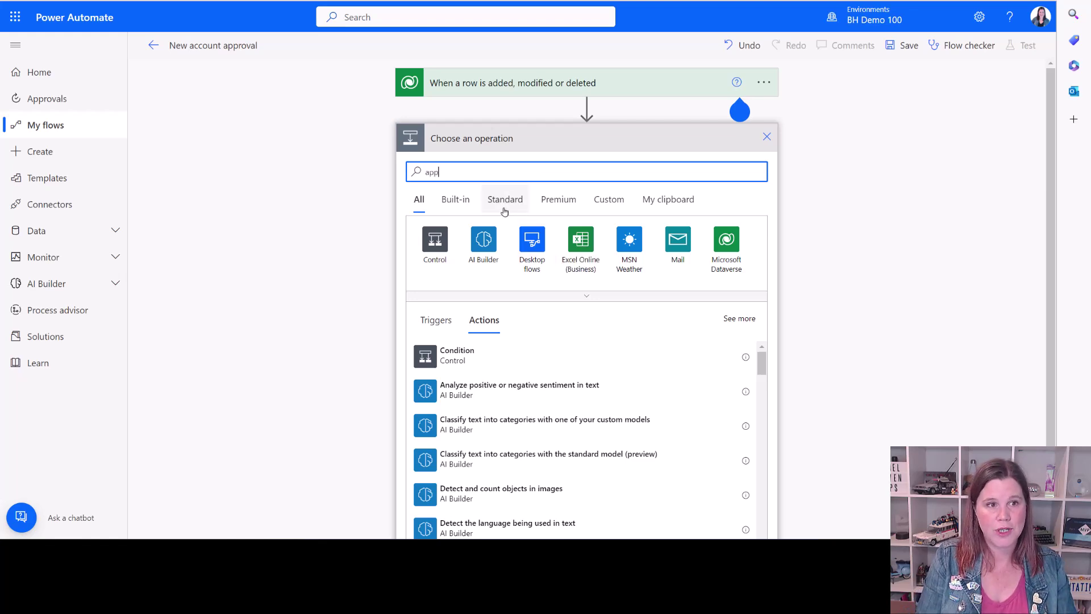
{"action": "type", "text": "rov"}
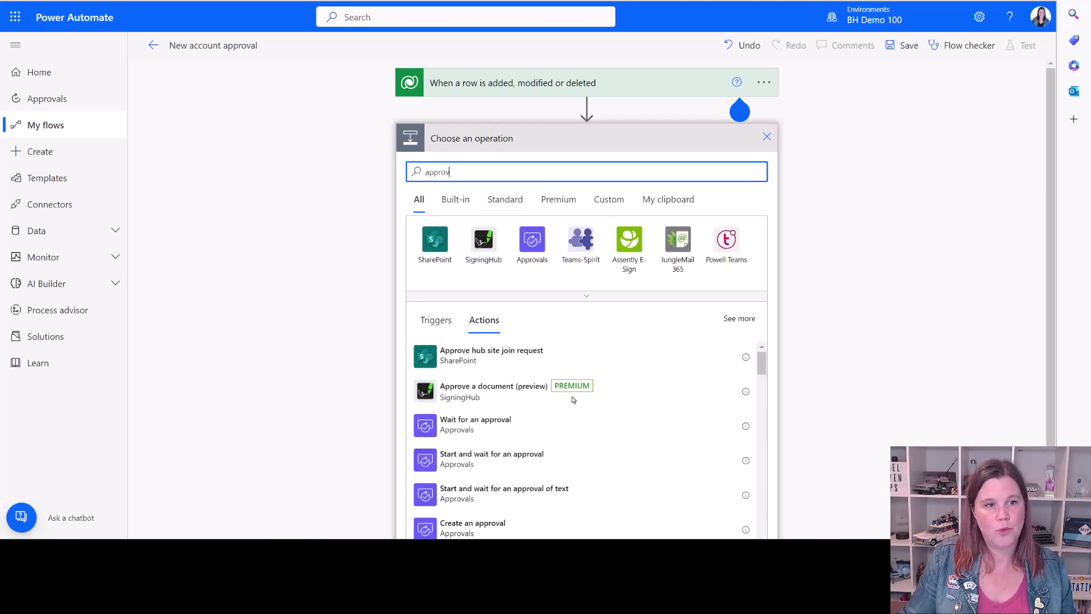
{"action": "left_click", "coordinate": [464, 459]}
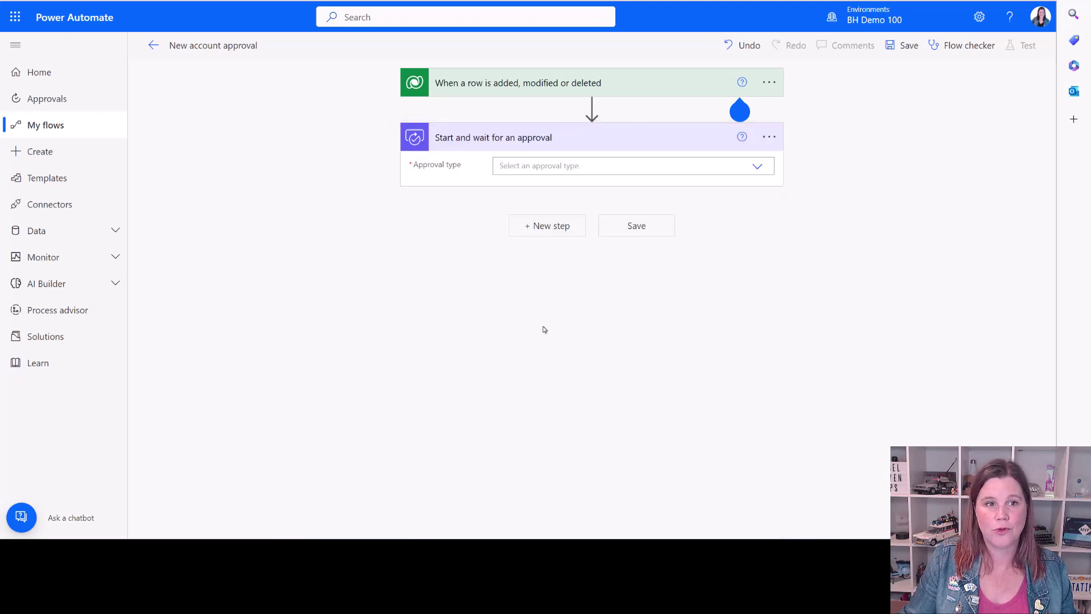
{"action": "left_click", "coordinate": [542, 166]}
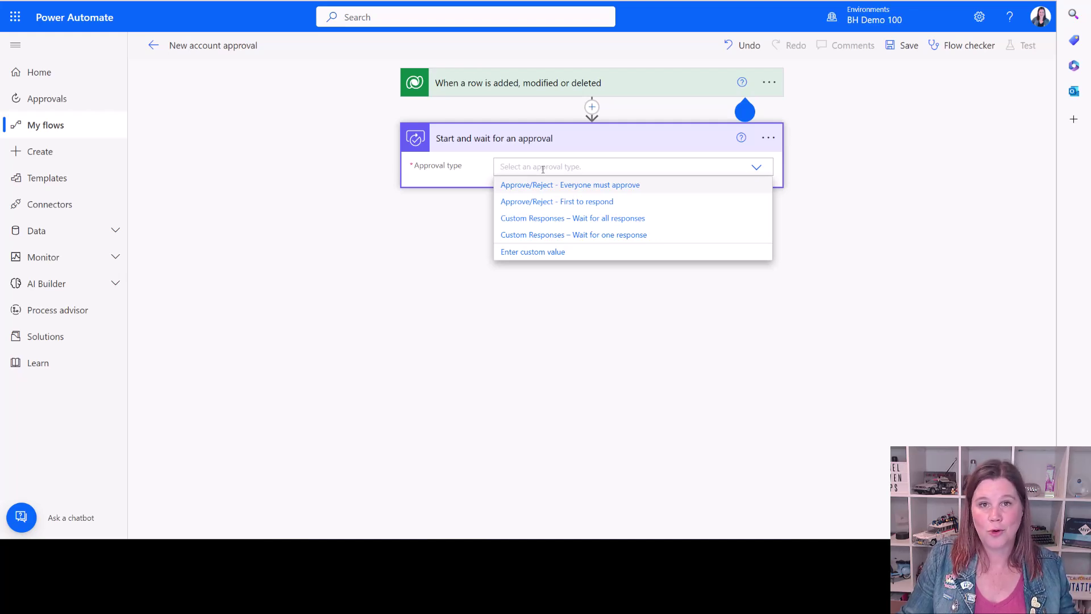
{"action": "left_click", "coordinate": [533, 203]}
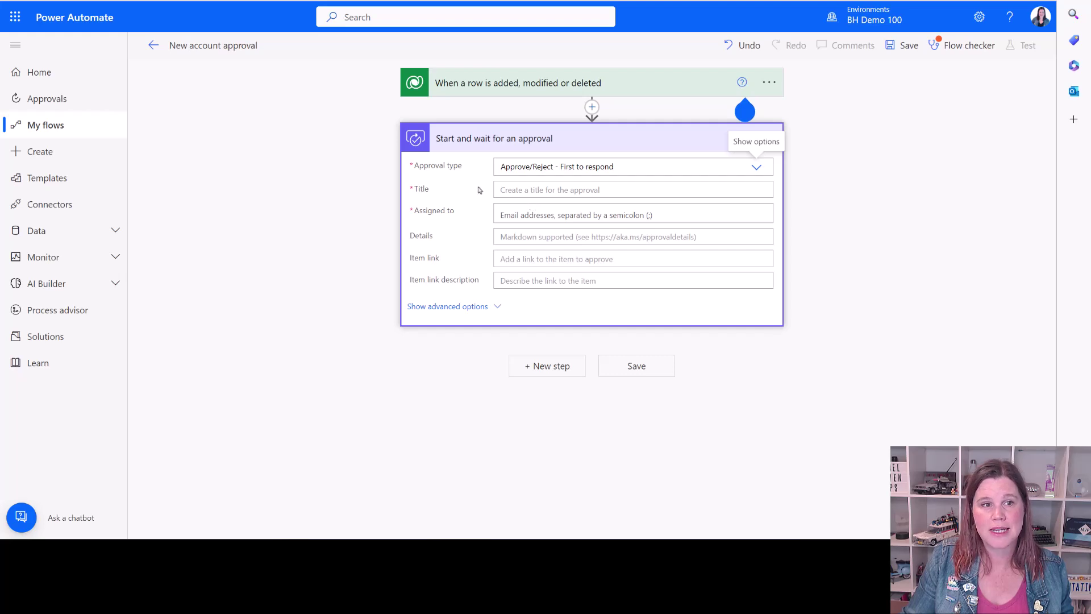
Title the approval 'New Account Approval:' followed by the Account Name dynamic content.
{"action": "left_click", "coordinate": [495, 310]}
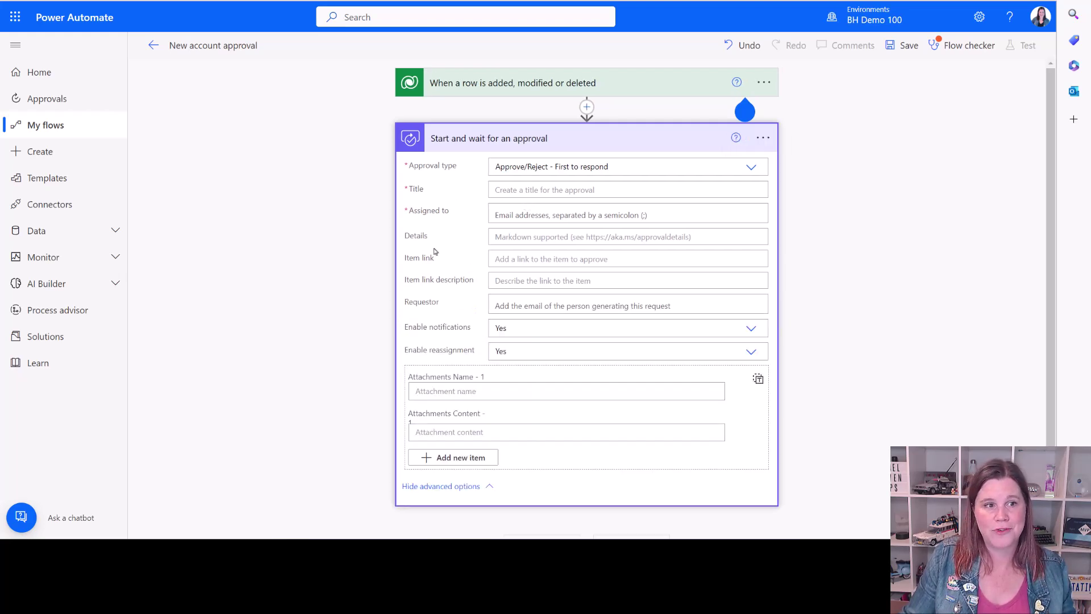
{"action": "left_click", "coordinate": [519, 191]}
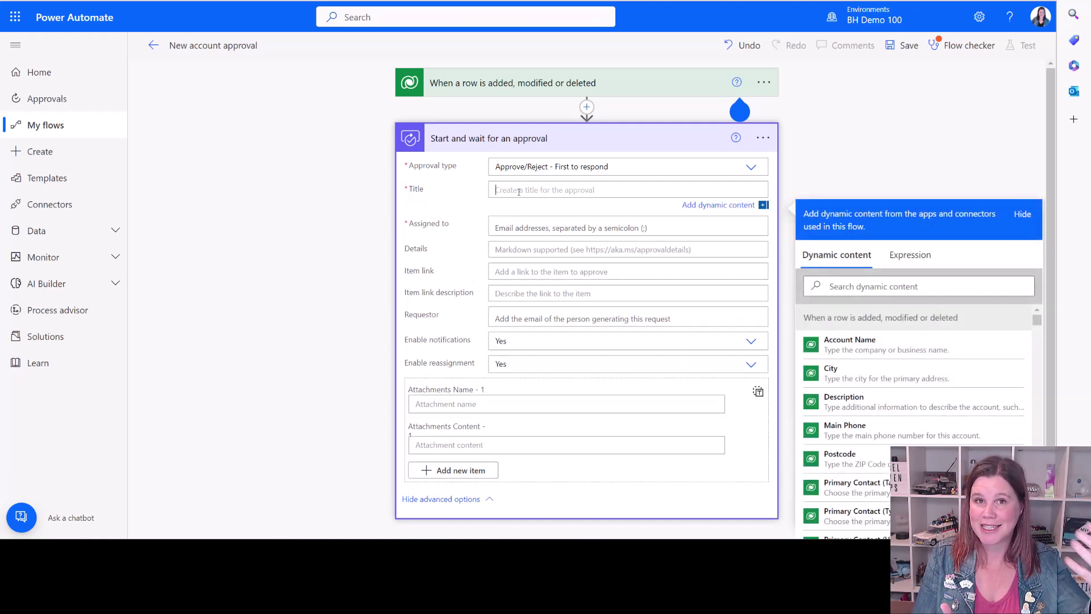
{"action": "type", "text": "New "}
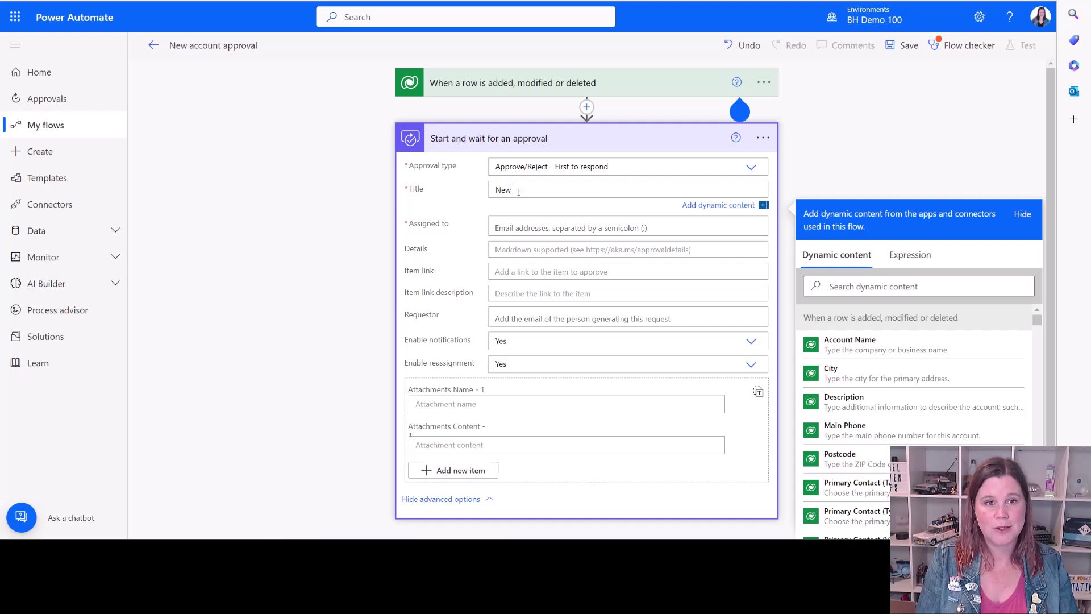
{"action": "type", "text": "Account Approval:"}
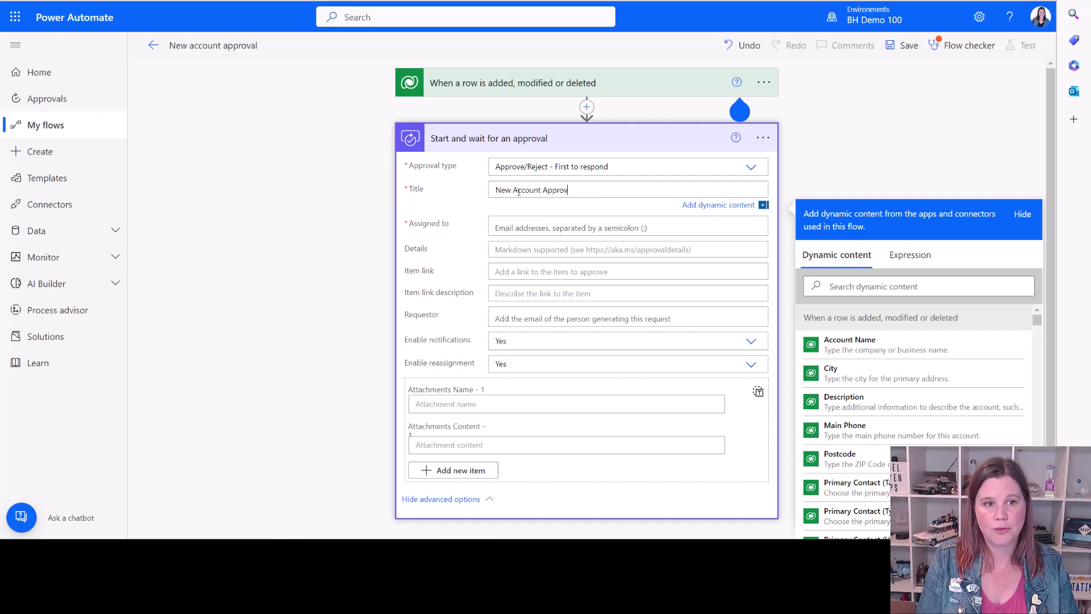
{"action": "left_click", "coordinate": [858, 345]}
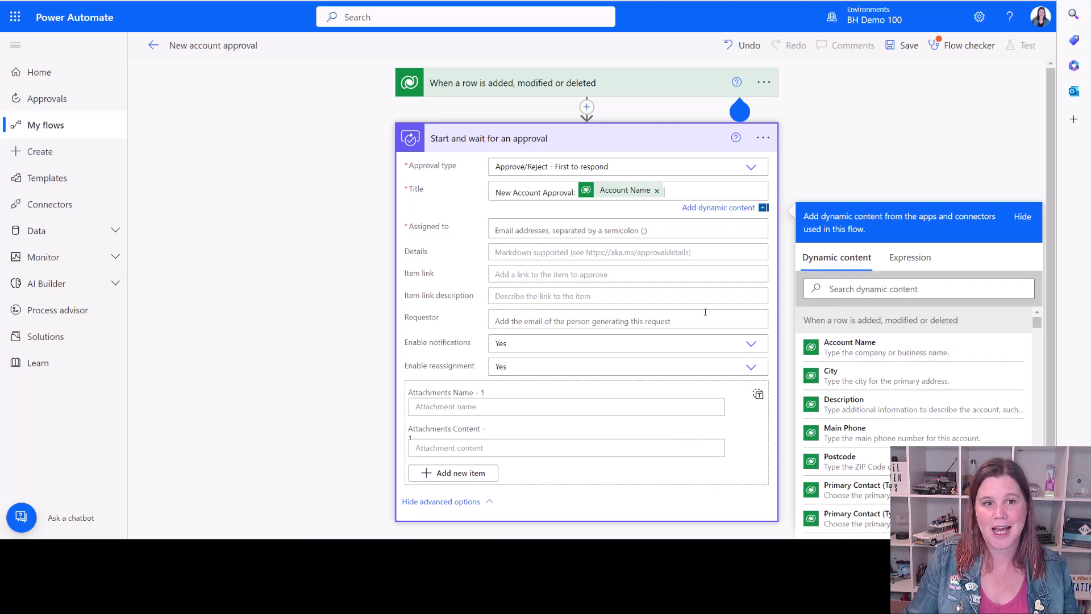
Assign the approval to the suggested approver user.
{"action": "left_click", "coordinate": [509, 231]}
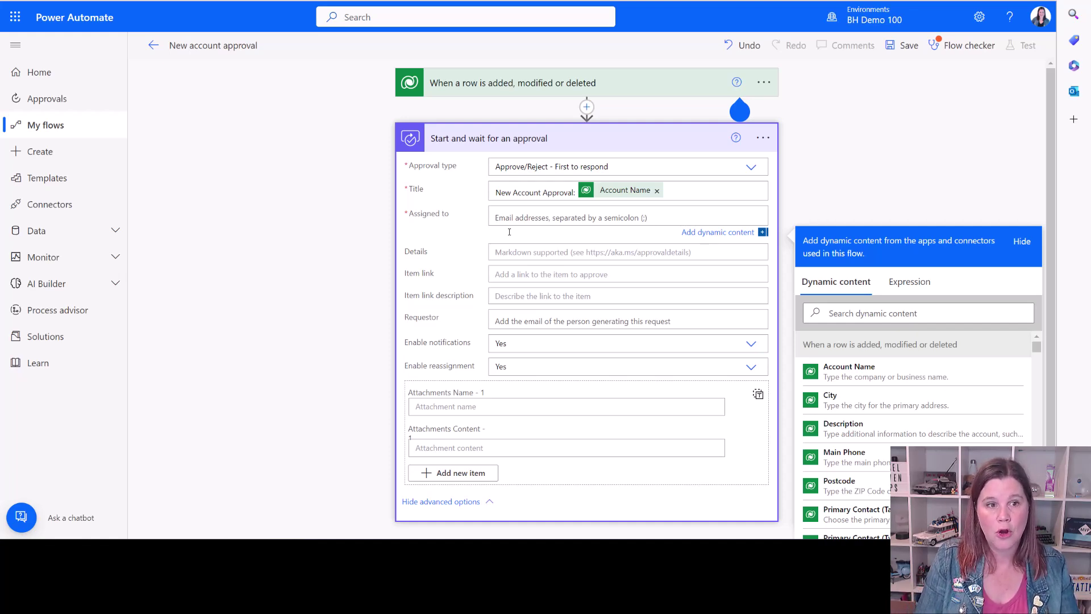
{"action": "type", "text": "lisa"}
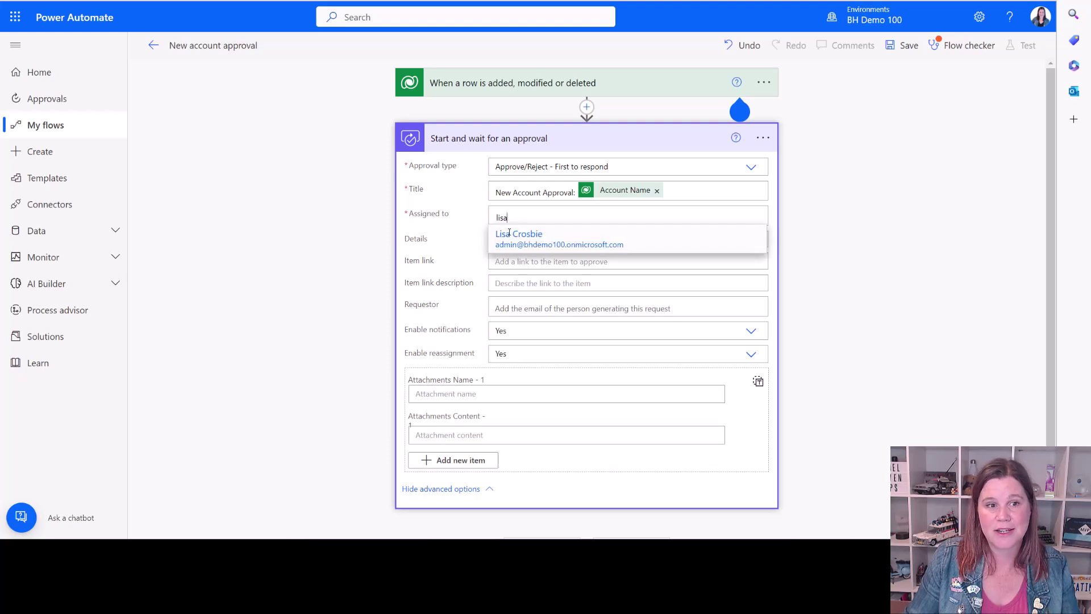
{"action": "left_click", "coordinate": [509, 236]}
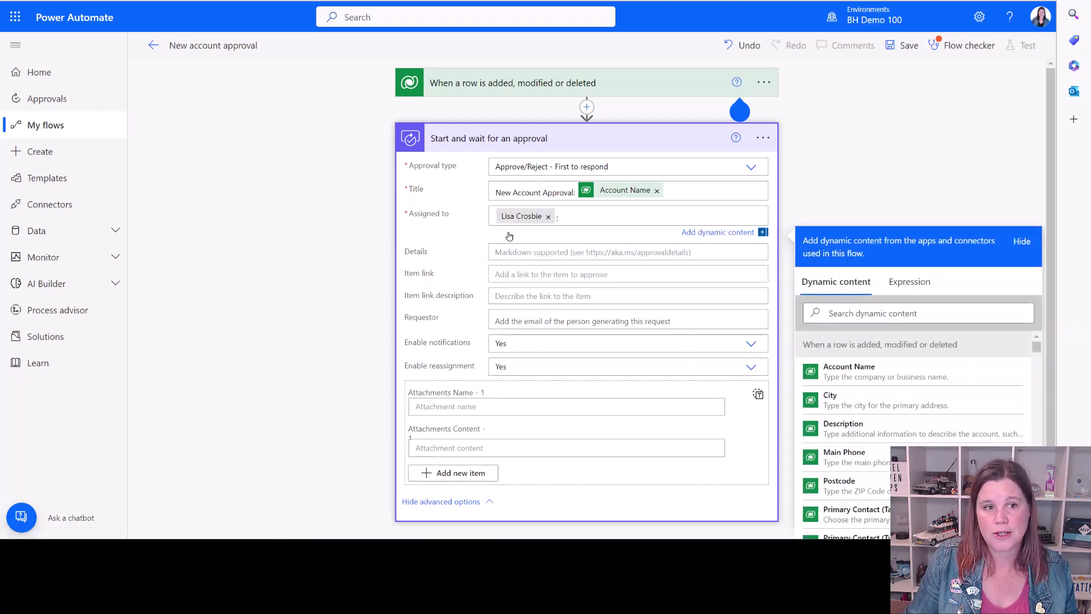